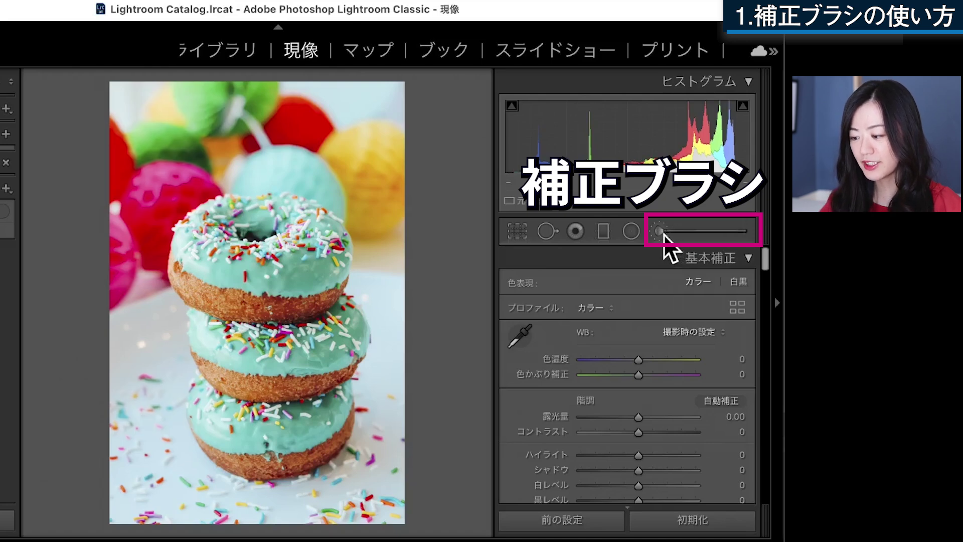
Paint an Adjustment Brush mask over the top donut's frosting.
left_click(661, 232)
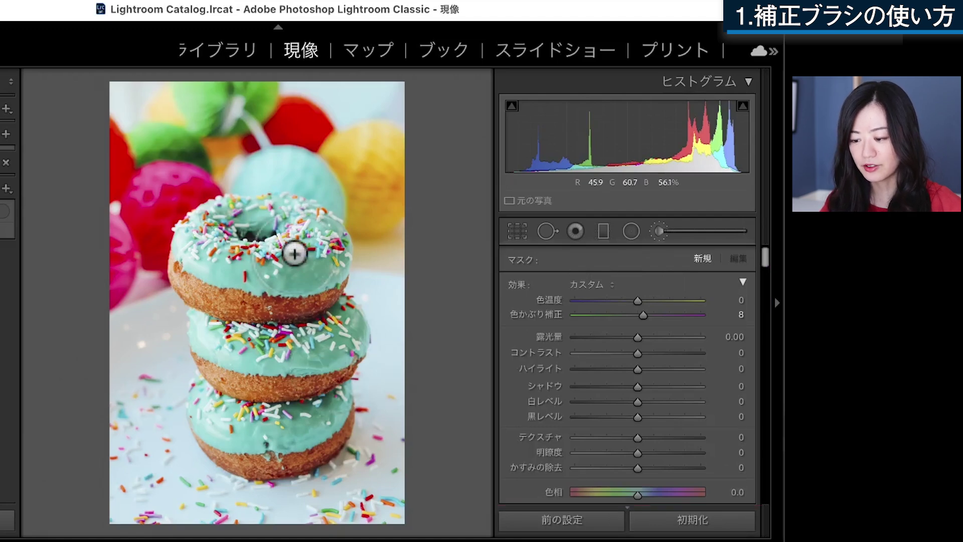
left_click_drag(288, 261, 264, 299)
left_click_drag(188, 233, 321, 242)
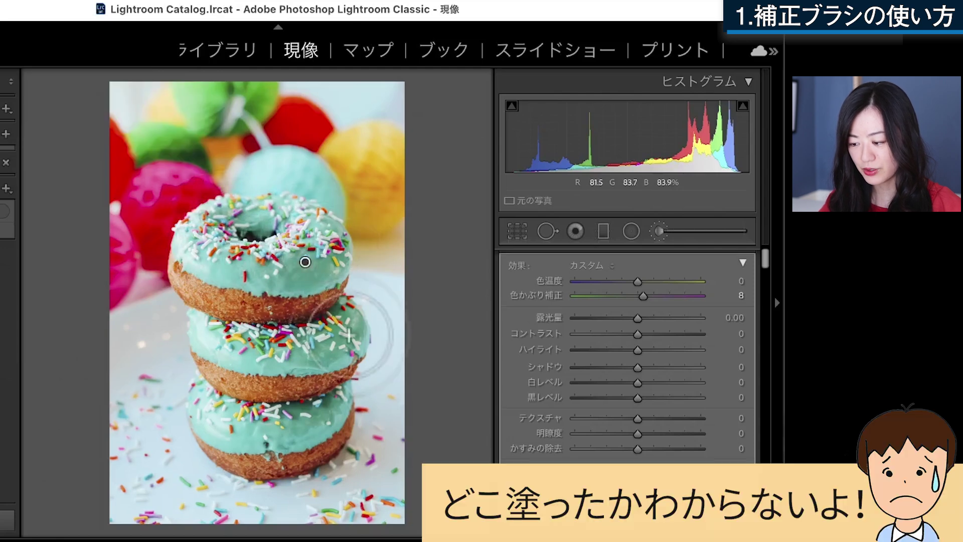
Raise the brushed frosting's exposure to 2.92, extend the mask, then reset exposure to 0.
left_click_drag(638, 317, 677, 318)
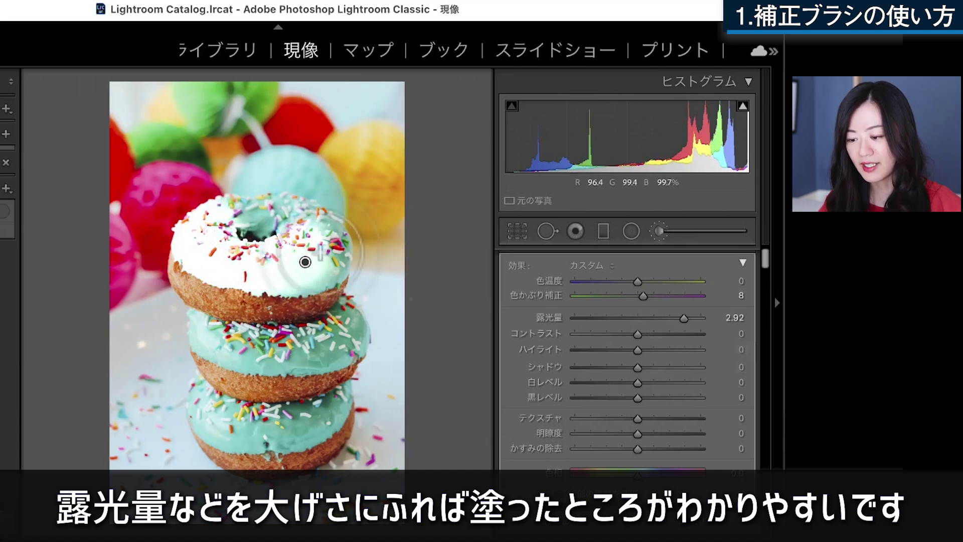
left_click_drag(305, 261, 302, 269)
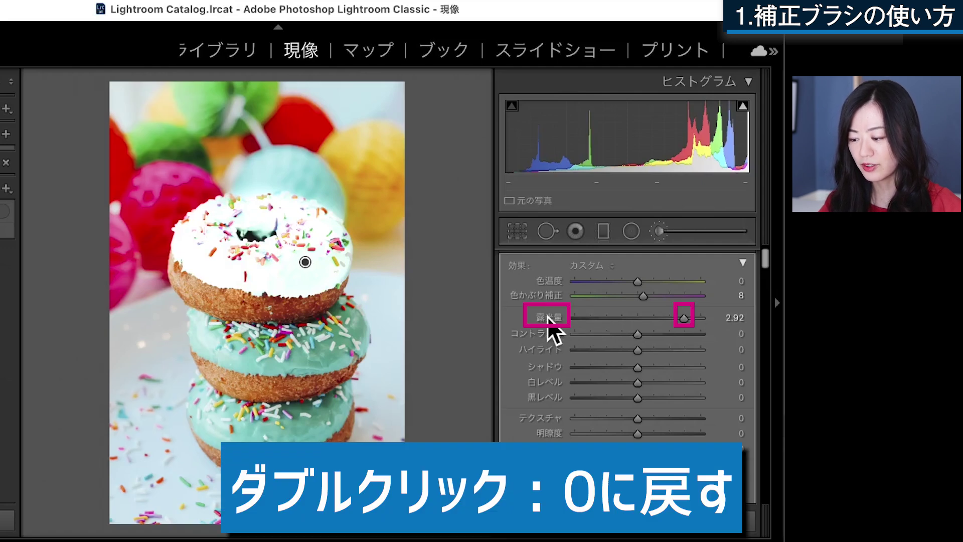
double_click(549, 317)
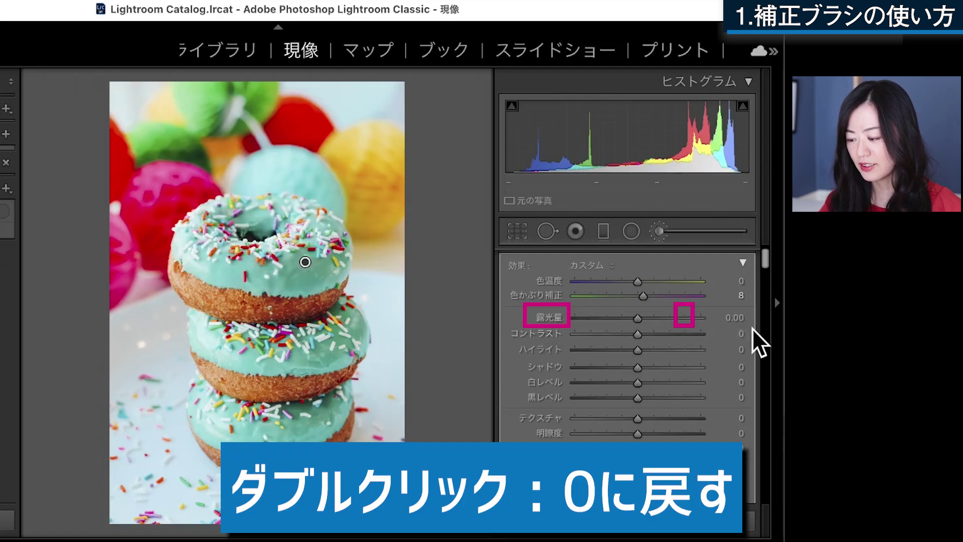
Set the brushed frosting's hue to 150.9, turning the top donut pink.
scroll(695, 381, "down", 3)
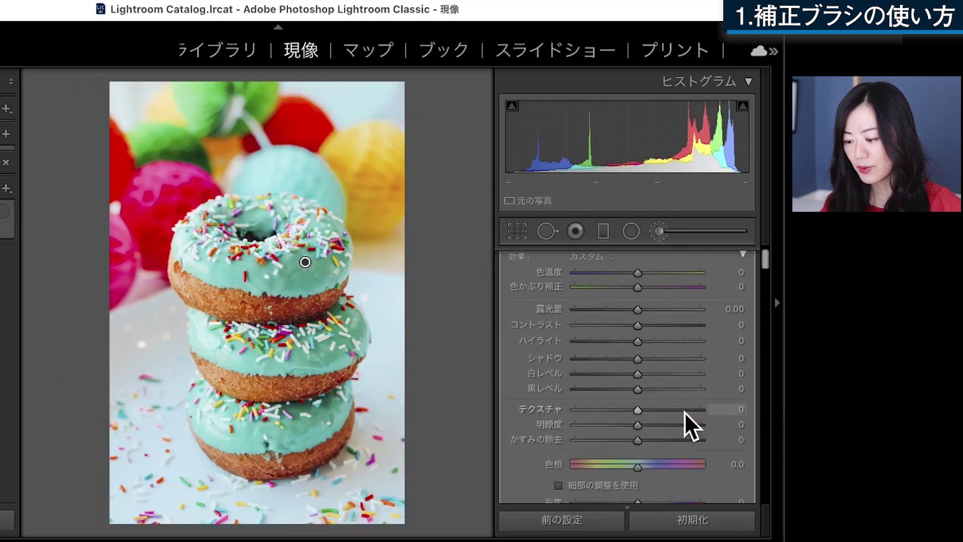
scroll(650, 306, "down", 5)
scroll(651, 306, "down", 2)
scroll(653, 308, "down", 2)
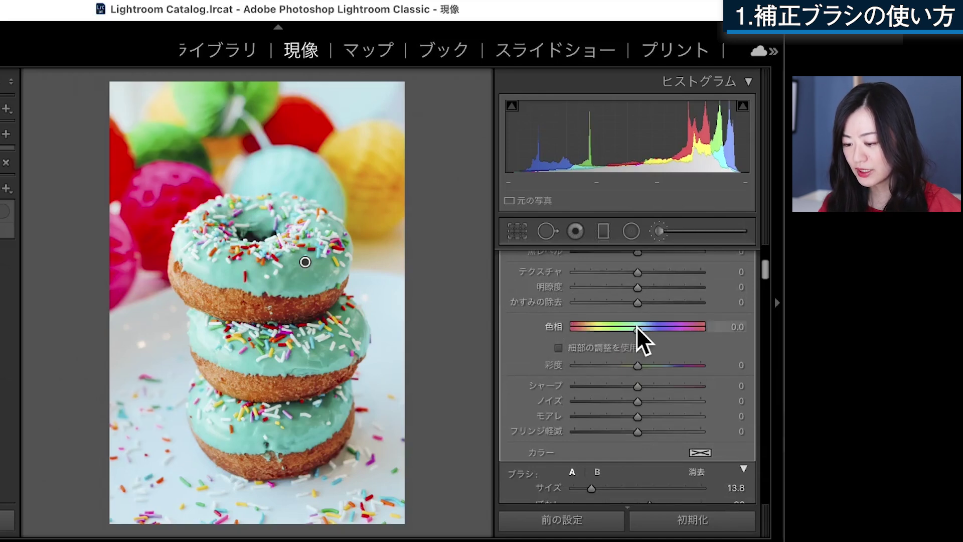
mouse_move(640, 328)
left_mouse_down()
mouse_move(659, 328)
mouse_move(570, 318)
mouse_move(624, 338)
mouse_move(683, 338)
left_mouse_up()
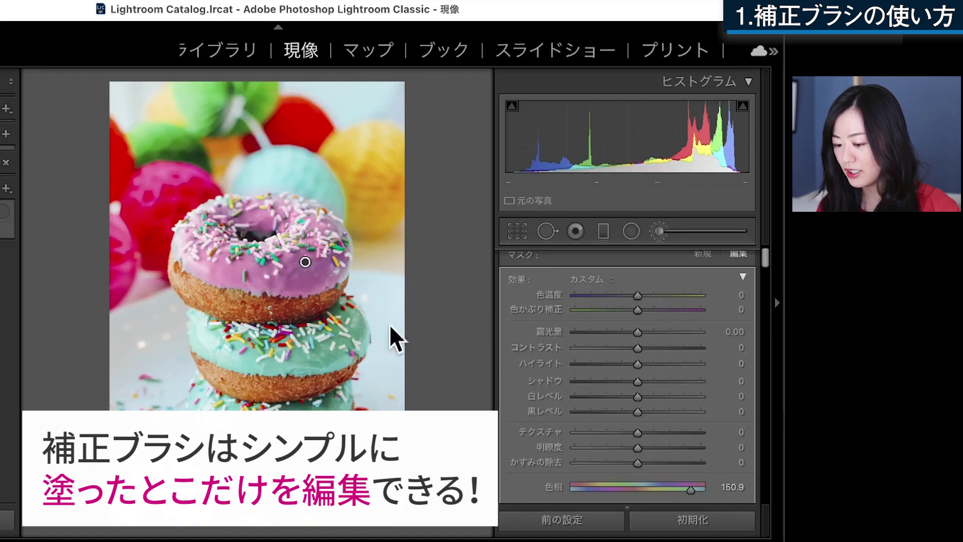
Test the exposure, then move the mask pin onto the background balls and back to the donut.
mouse_move(638, 333)
left_mouse_down()
mouse_move(658, 333)
mouse_move(615, 331)
left_mouse_up()
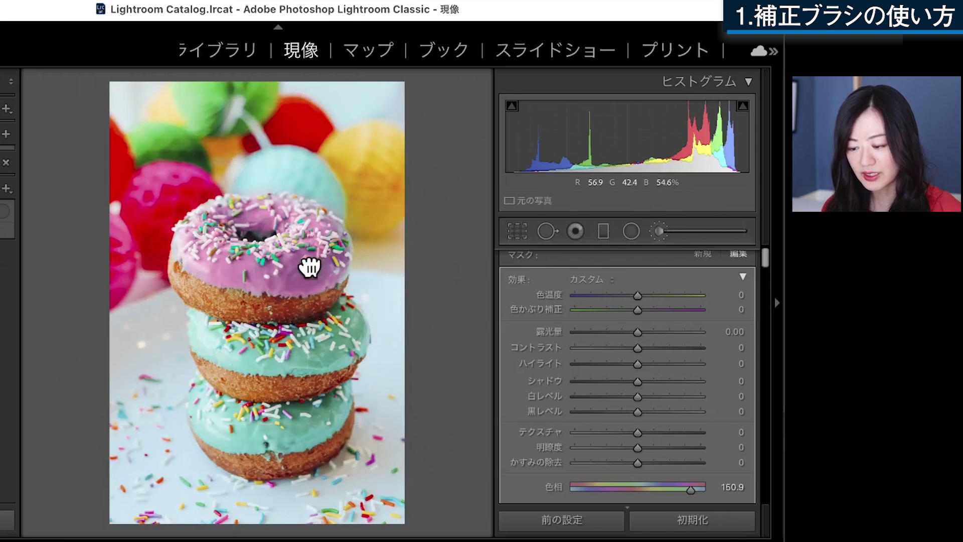
left_click_drag(316, 258, 264, 184)
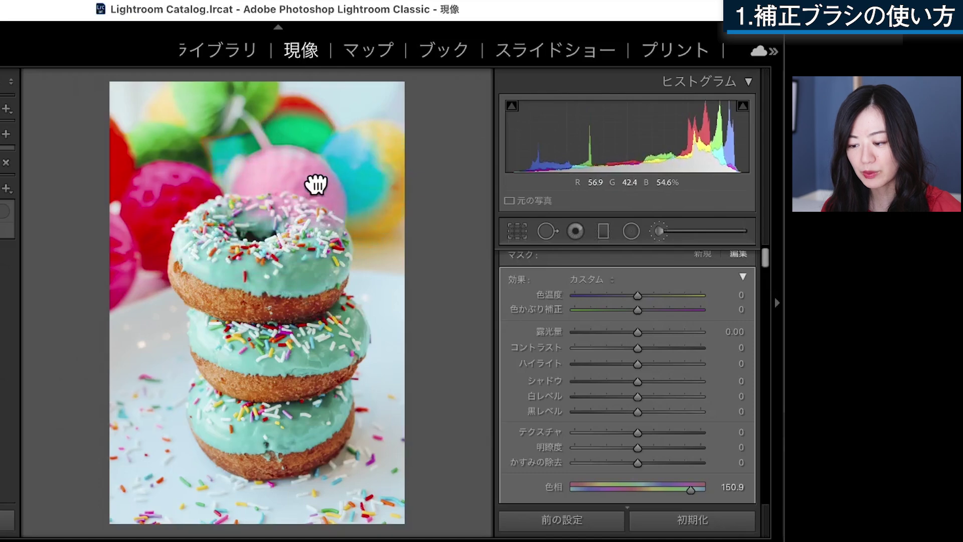
left_click_drag(263, 185, 281, 260)
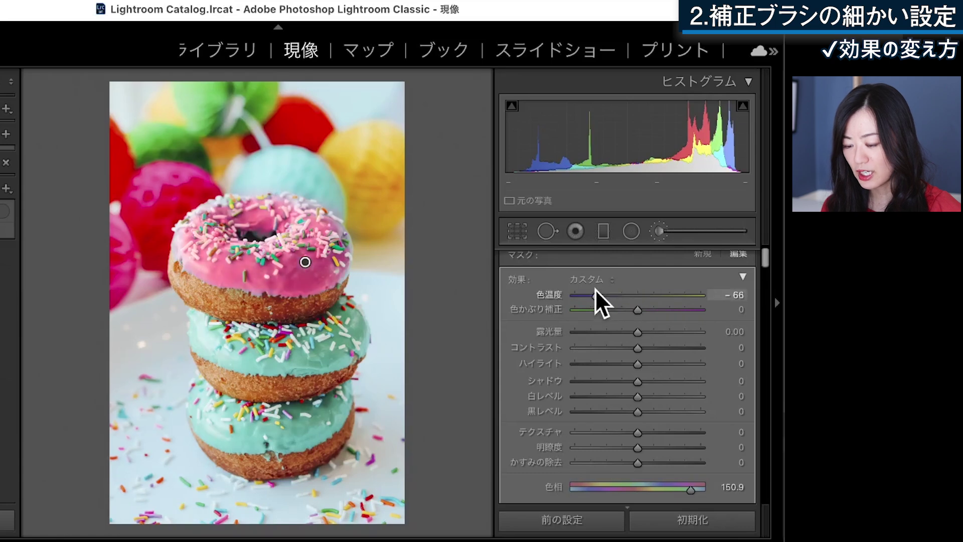
Try warmer temperature and darker exposure on the frosting, resetting both to zero.
left_click_drag(597, 289, 680, 287)
double_click(642, 295)
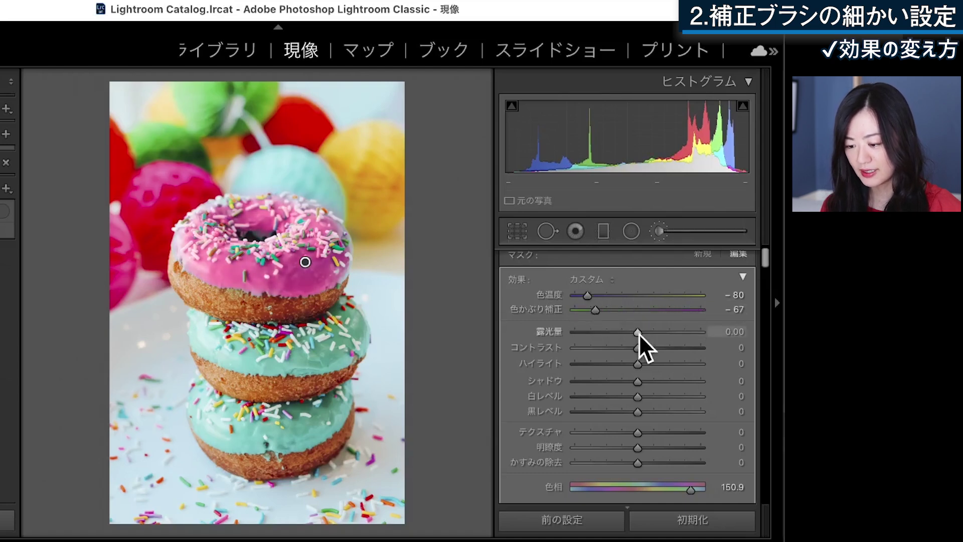
left_click_drag(638, 331, 625, 333)
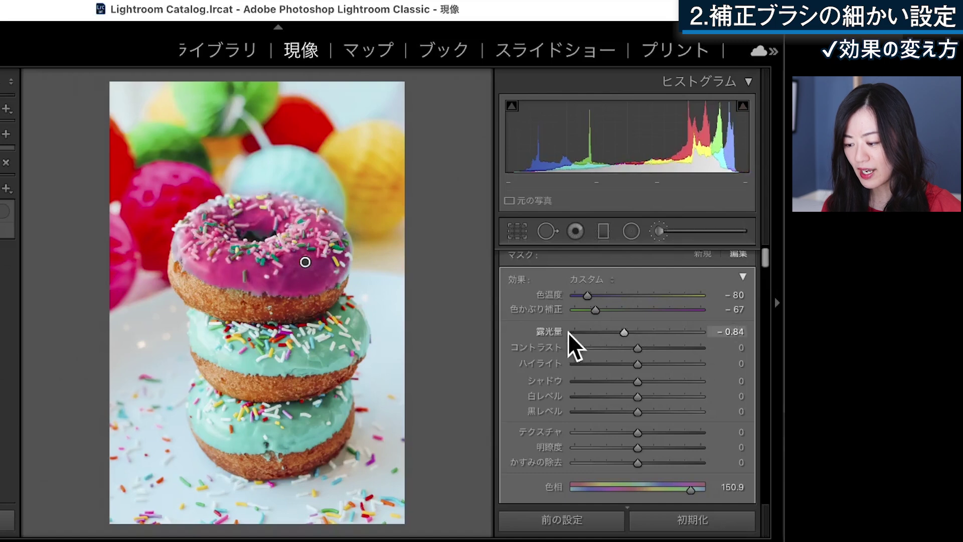
double_click(555, 331)
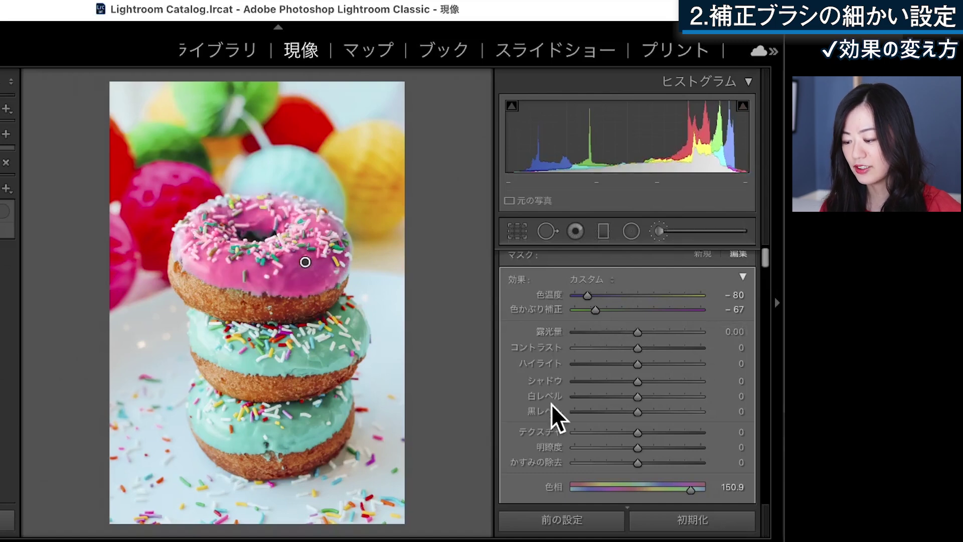
Nudge the frosting's hue and enable fine hue adjustment.
scroll(556, 416, "down", 3)
scroll(556, 416, "down", 2)
scroll(557, 417, "down", 1)
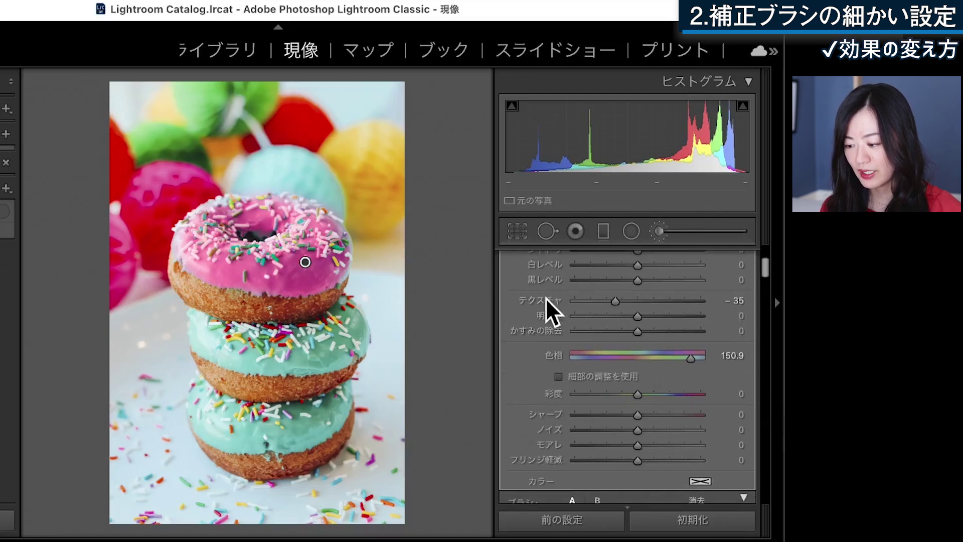
scroll(551, 364, "down", 2)
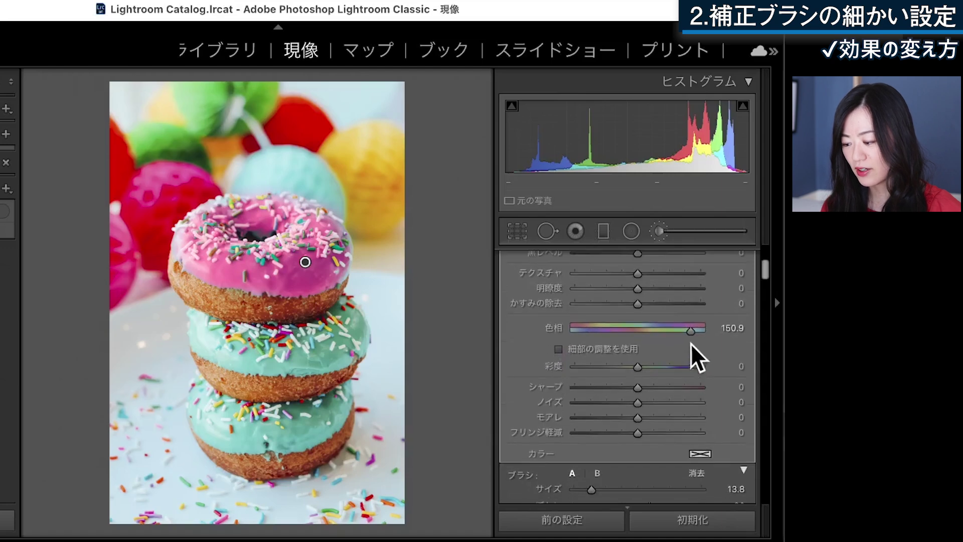
mouse_move(692, 332)
left_mouse_down()
mouse_move(596, 335)
mouse_move(691, 333)
left_mouse_up()
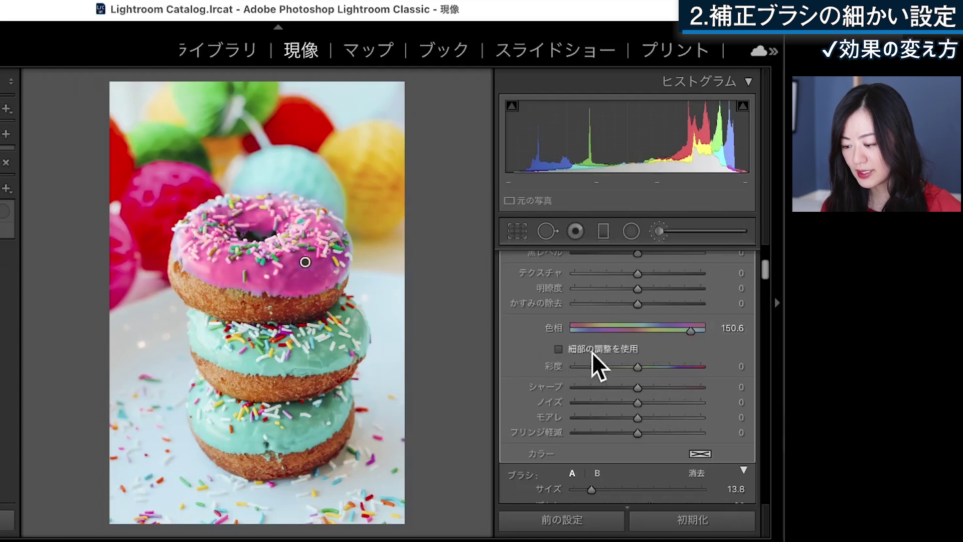
left_click(559, 349)
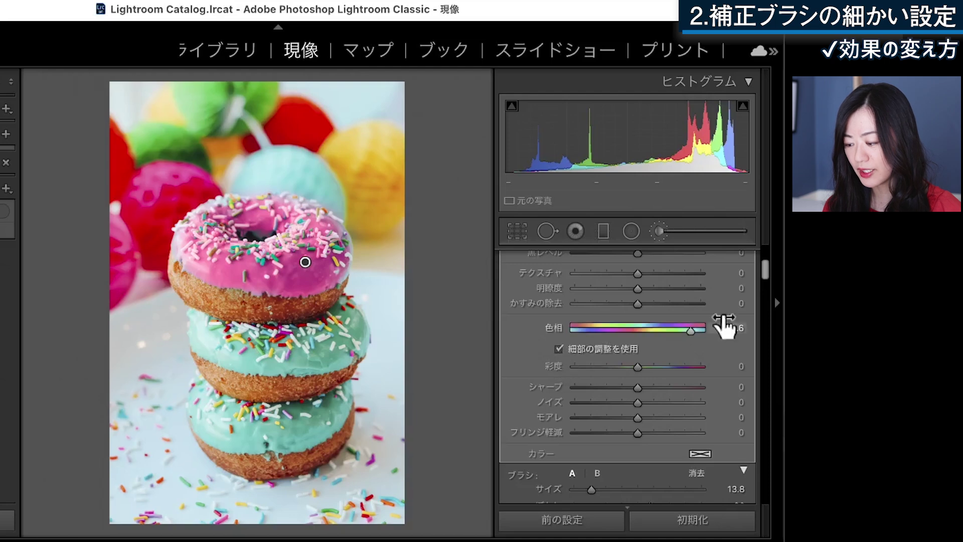
Fine-tune the frosting's hue, and raise saturation to 25 and exposure to 0.20.
mouse_move(692, 332)
left_mouse_down()
mouse_move(705, 334)
mouse_move(655, 336)
mouse_move(689, 336)
left_mouse_up()
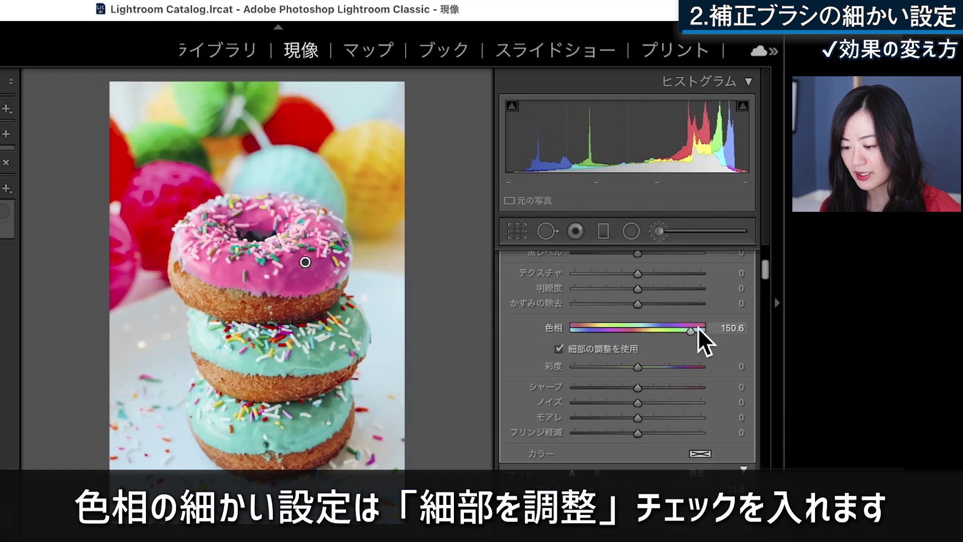
left_click_drag(638, 367, 654, 367)
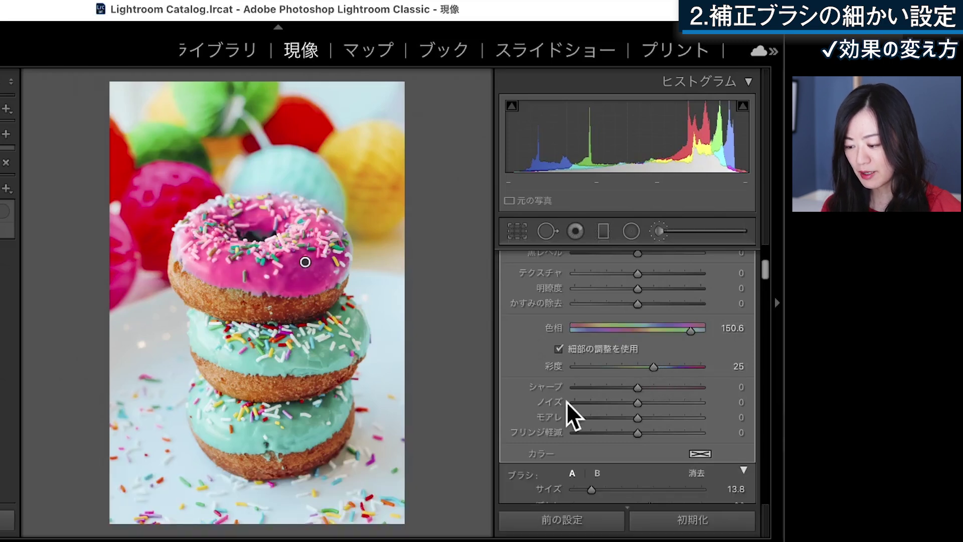
scroll(563, 429, "down", 1)
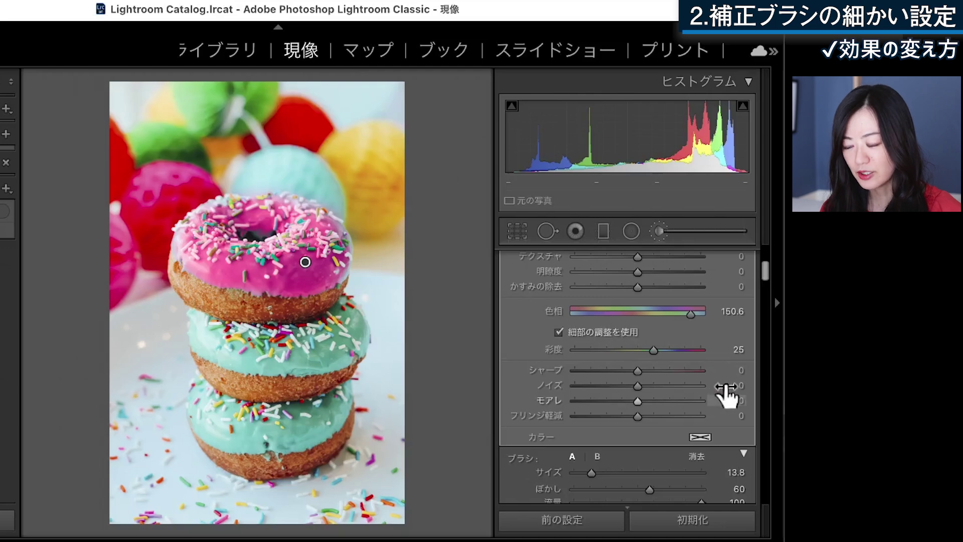
scroll(674, 387, "up", 5)
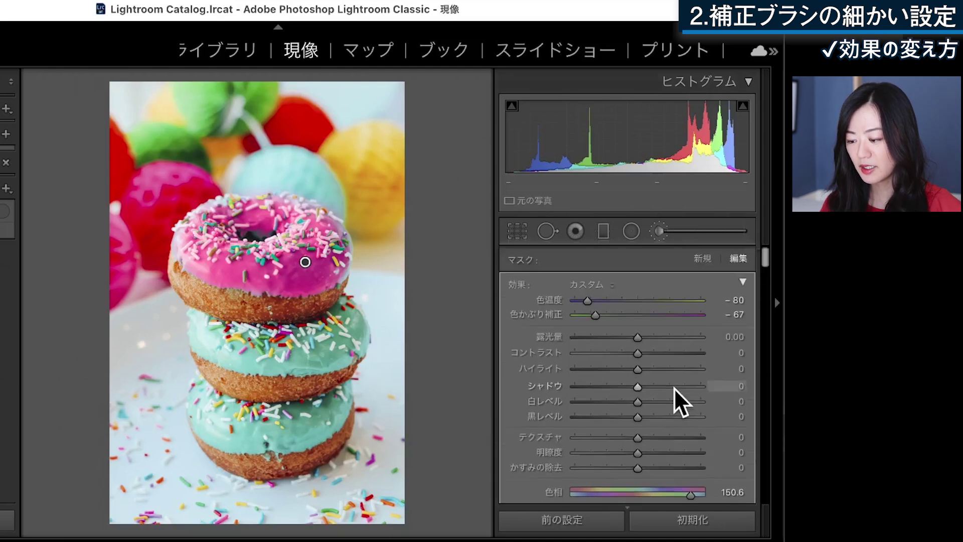
scroll(674, 387, "down", 2)
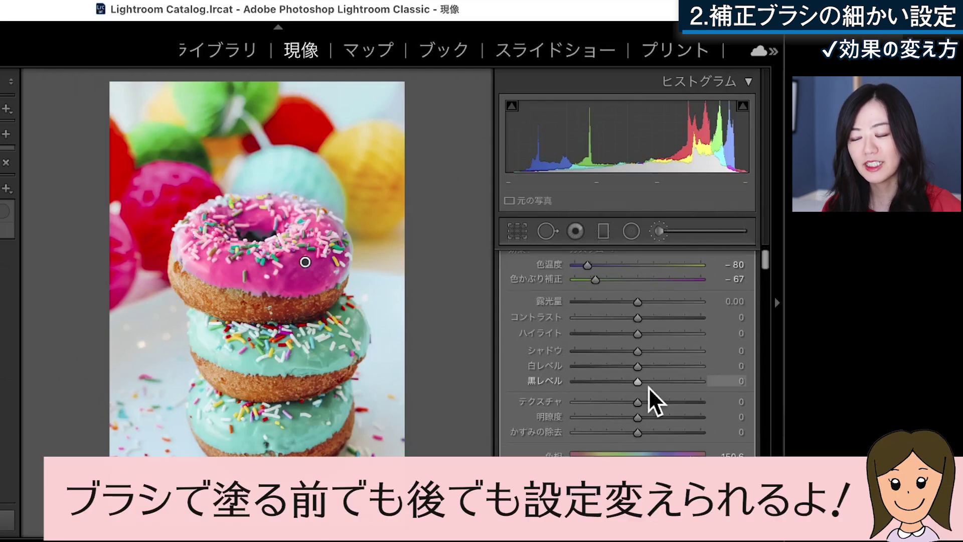
left_click_drag(637, 302, 640, 302)
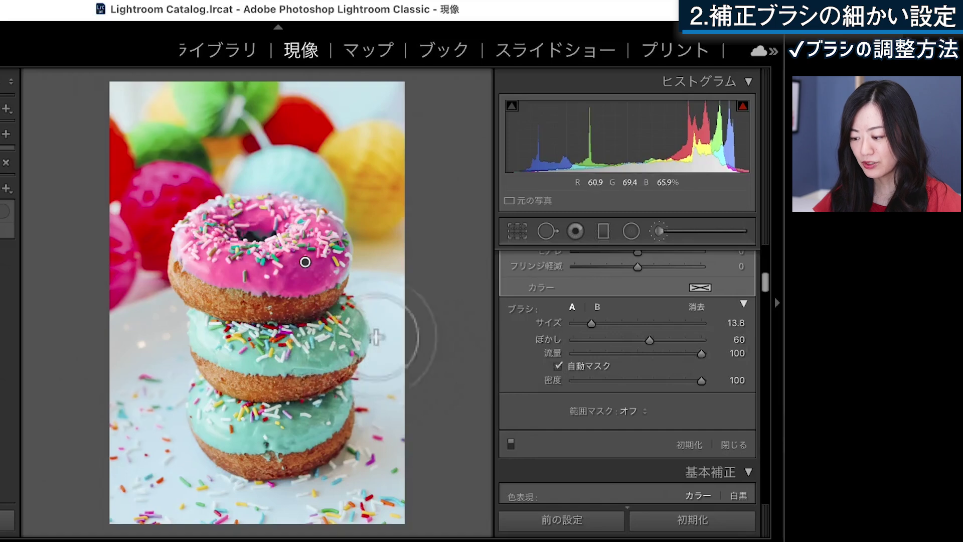
Compare brush presets A and B by switching between them.
left_click(597, 306)
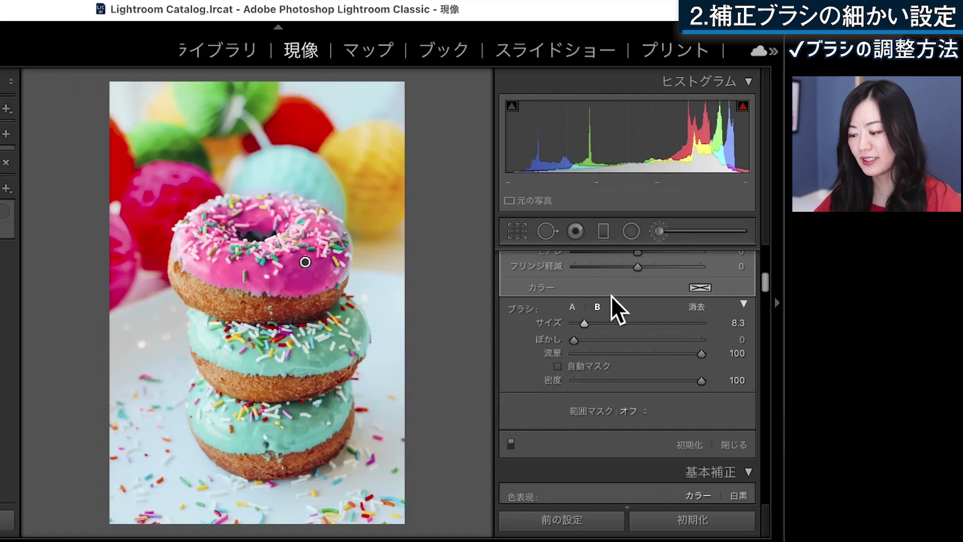
key("slash")
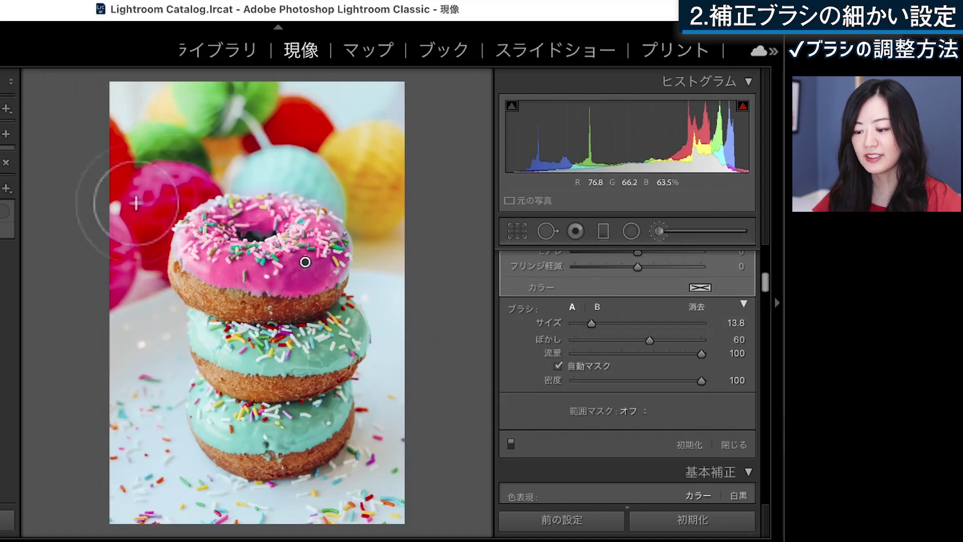
left_click(597, 306)
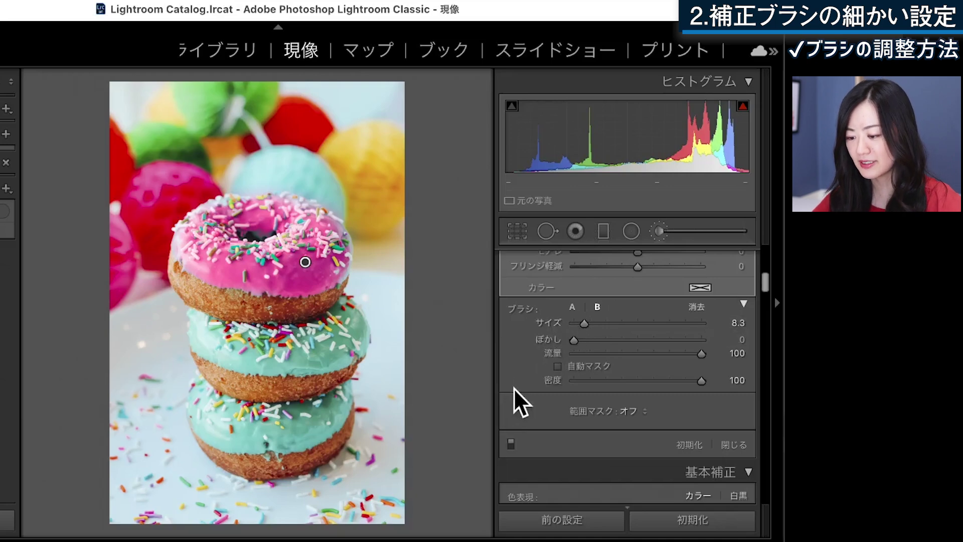
Return to brush A and set size 21.7 with feather 62.
key("slash")
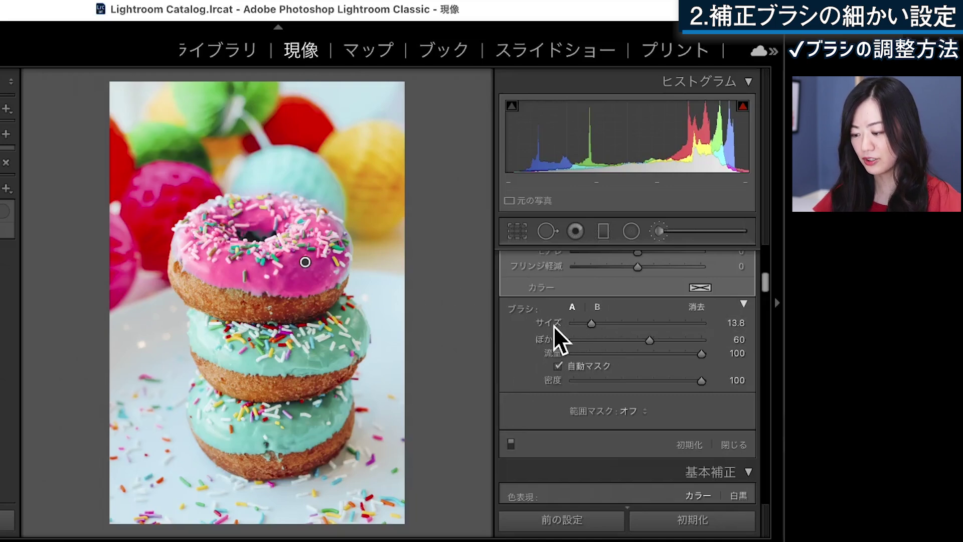
left_click_drag(590, 326, 601, 327)
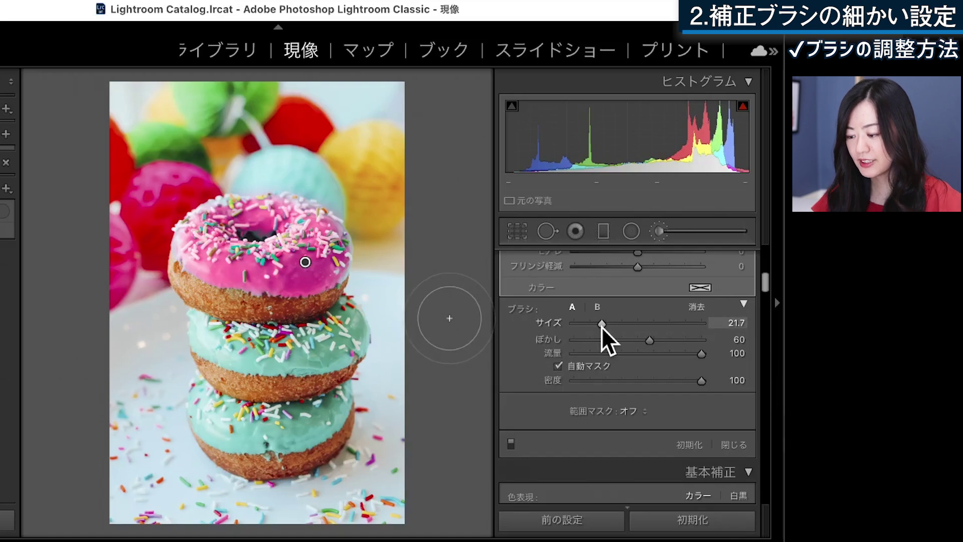
mouse_move(646, 339)
left_mouse_down()
mouse_move(690, 339)
mouse_move(585, 335)
left_mouse_up()
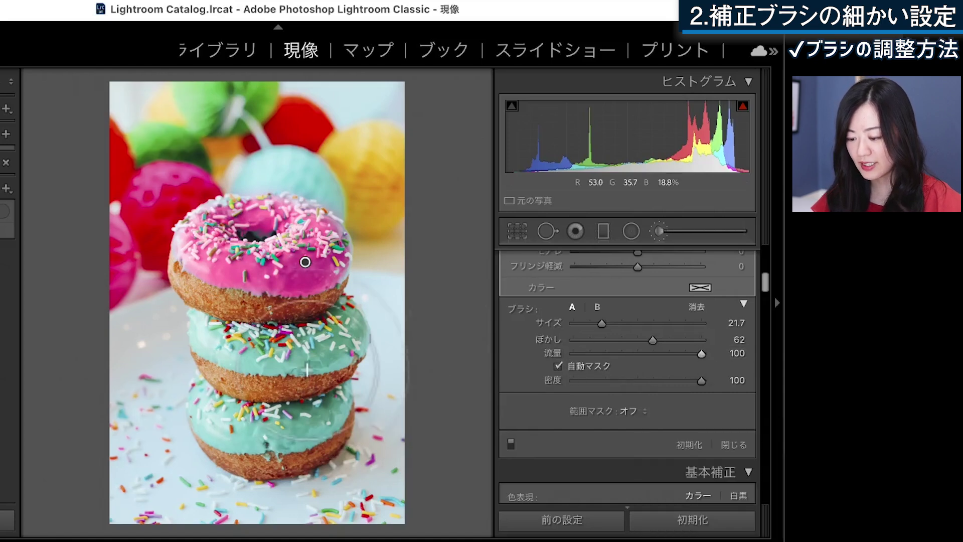
Paint pink onto the middle donut, with brush flow lowered to 50.
left_click_drag(216, 346, 346, 344)
mouse_move(702, 354)
left_mouse_down()
mouse_move(582, 353)
mouse_move(590, 352)
left_mouse_up()
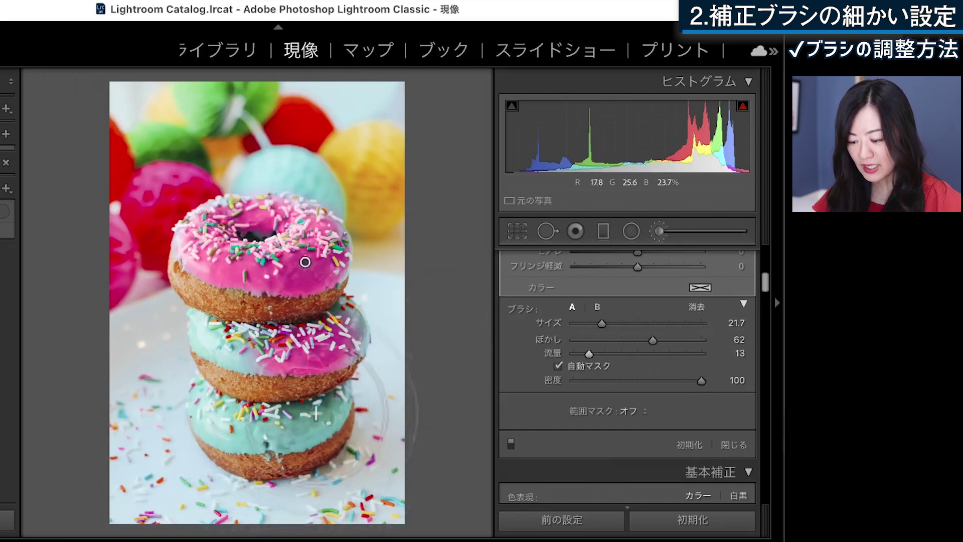
left_click_drag(588, 354, 639, 353)
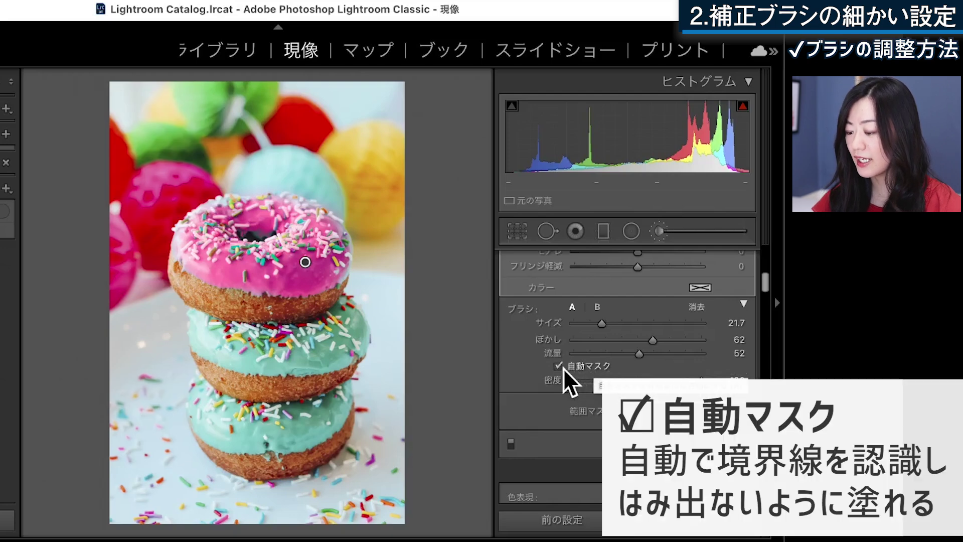
left_click_drag(309, 357, 305, 262)
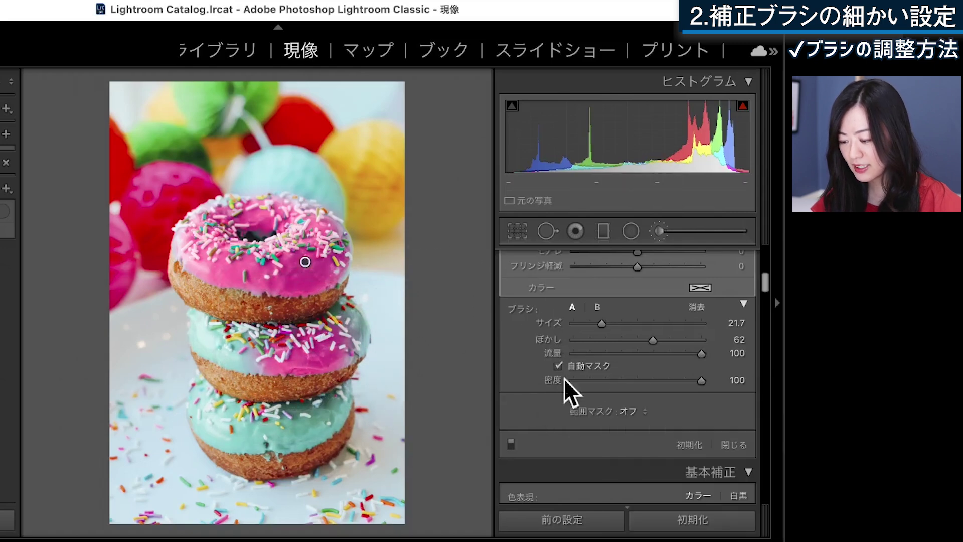
Paint the bottom donut with Auto Mask off, then re-enable Auto Mask and set flow to 100.
left_click(558, 366)
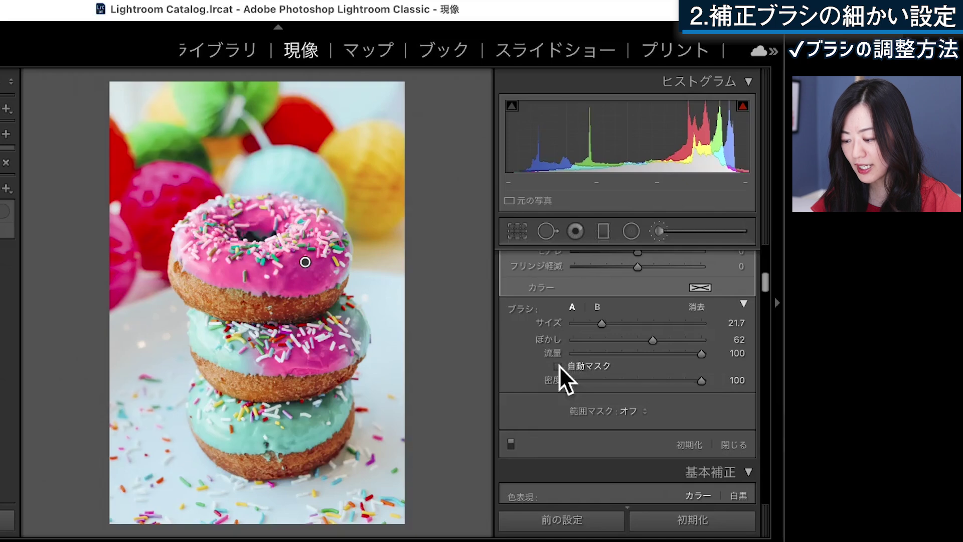
mouse_move(275, 417)
left_mouse_down()
mouse_move(298, 426)
mouse_move(274, 424)
left_mouse_up()
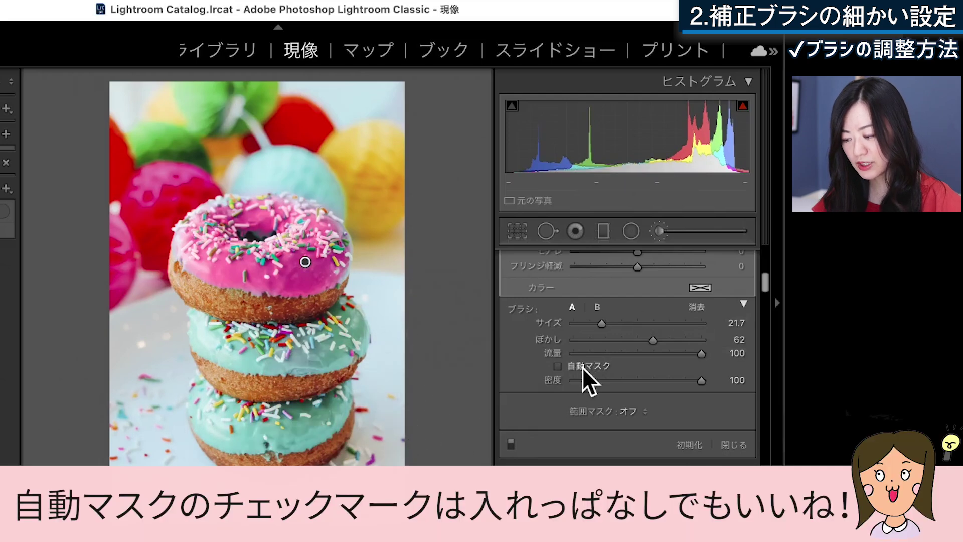
left_click(558, 367)
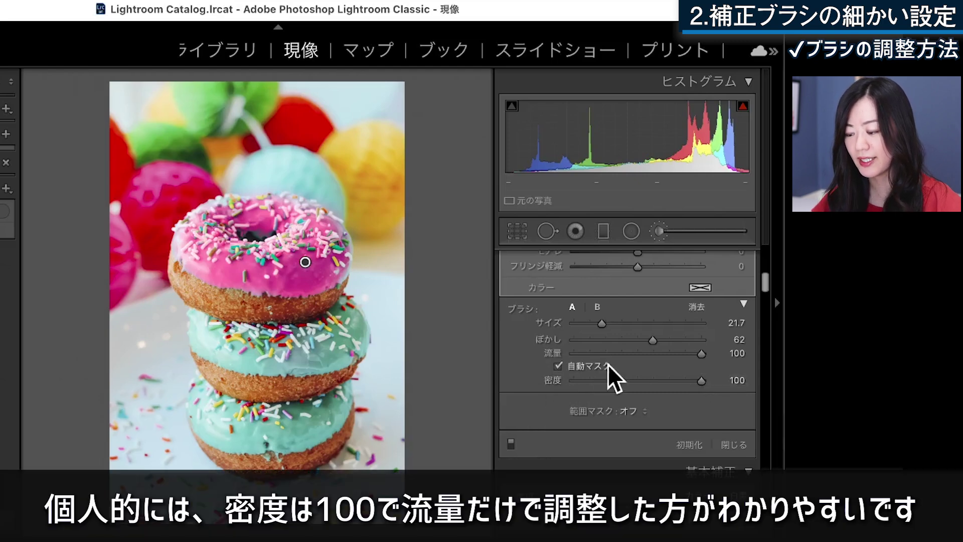
mouse_move(703, 353)
left_mouse_down()
mouse_move(631, 358)
mouse_move(722, 363)
left_mouse_up()
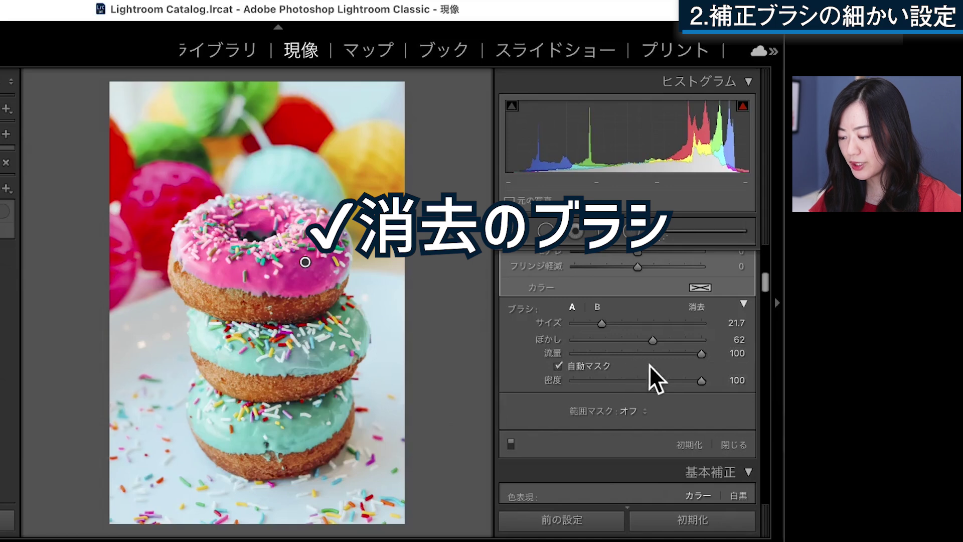
Erase part of the pink mask with a size 18.0 eraser, return to brush A, and show the Before view.
left_click(697, 306)
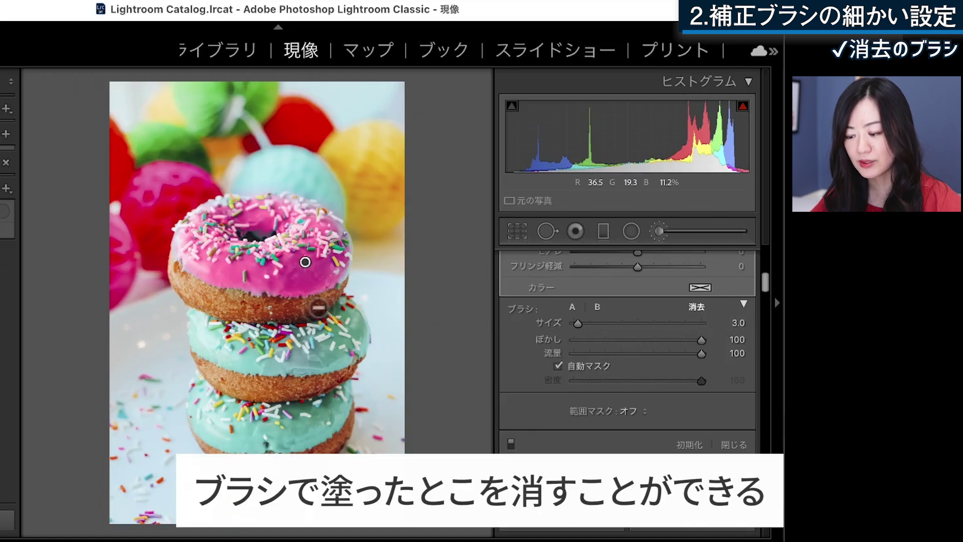
mouse_move(318, 307)
left_mouse_down()
mouse_move(317, 282)
mouse_move(297, 259)
left_mouse_up()
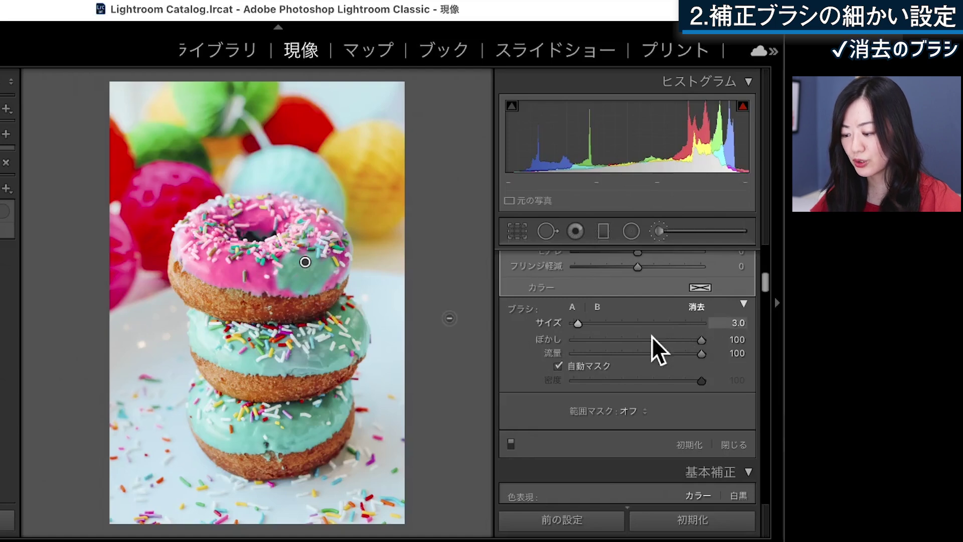
left_click_drag(576, 323, 596, 323)
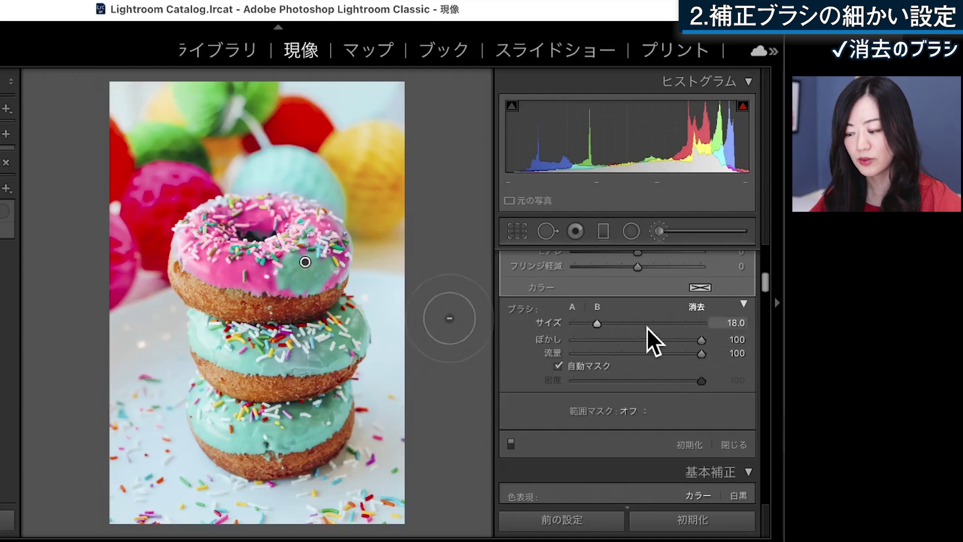
left_click(570, 308)
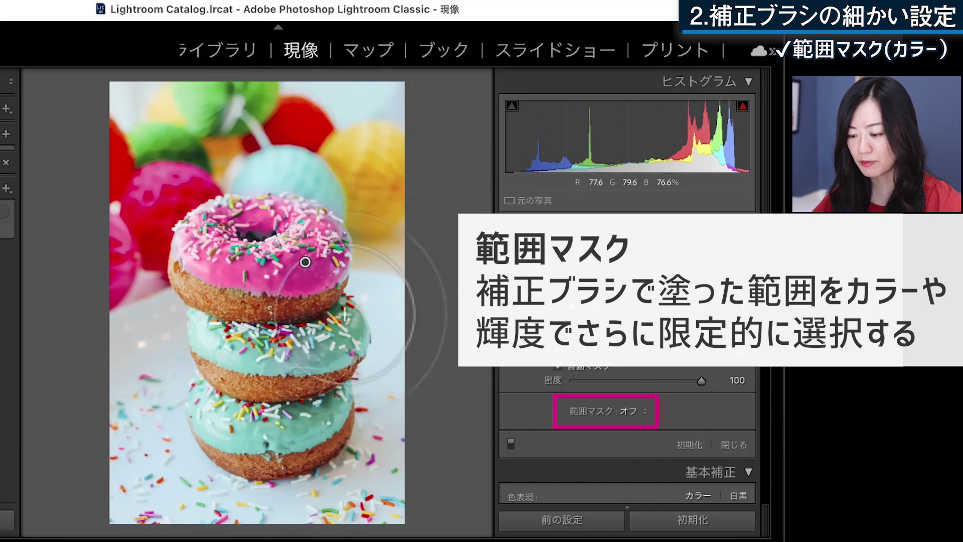
key("backslash")
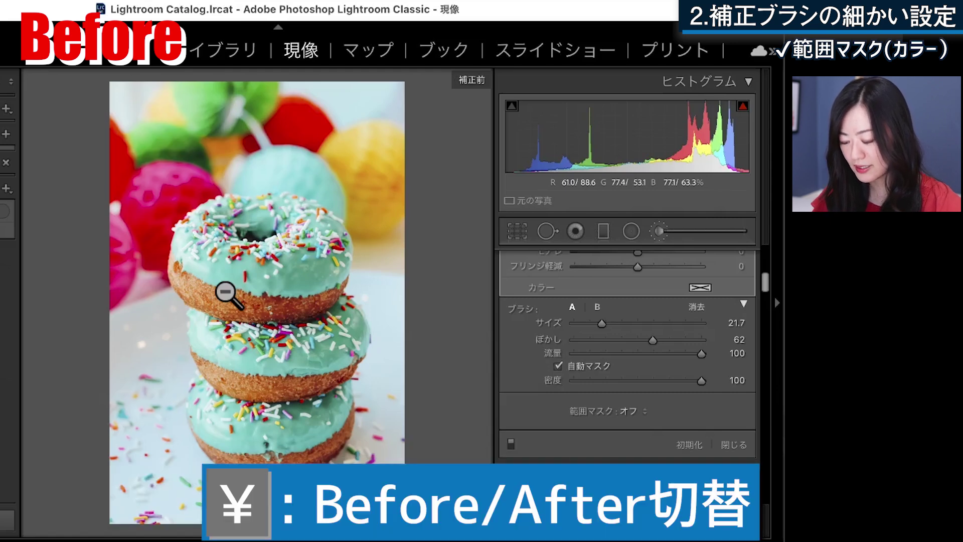
Return to the edited view and add a Color range mask sampled twice from the top donut's glaze.
key("backslash")
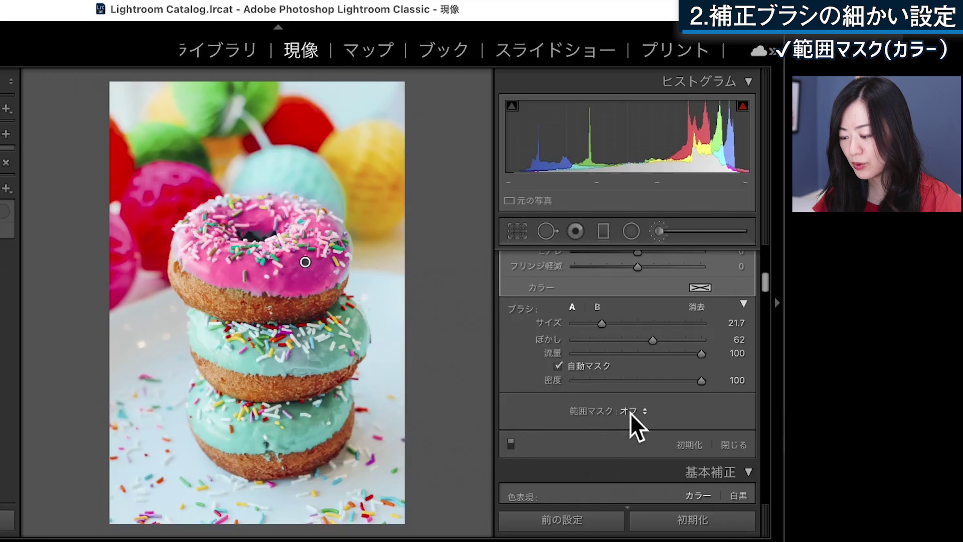
left_click(630, 412)
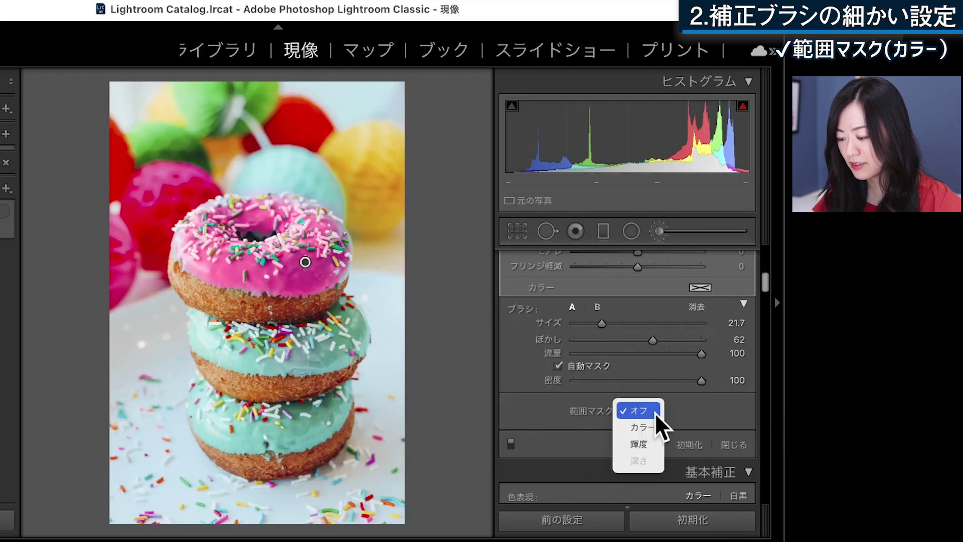
left_click(658, 425)
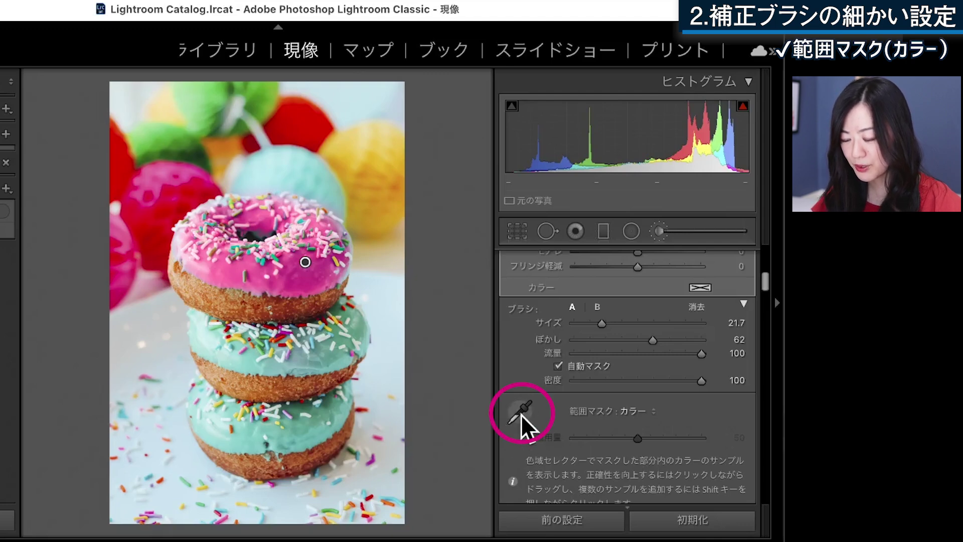
left_click(521, 414)
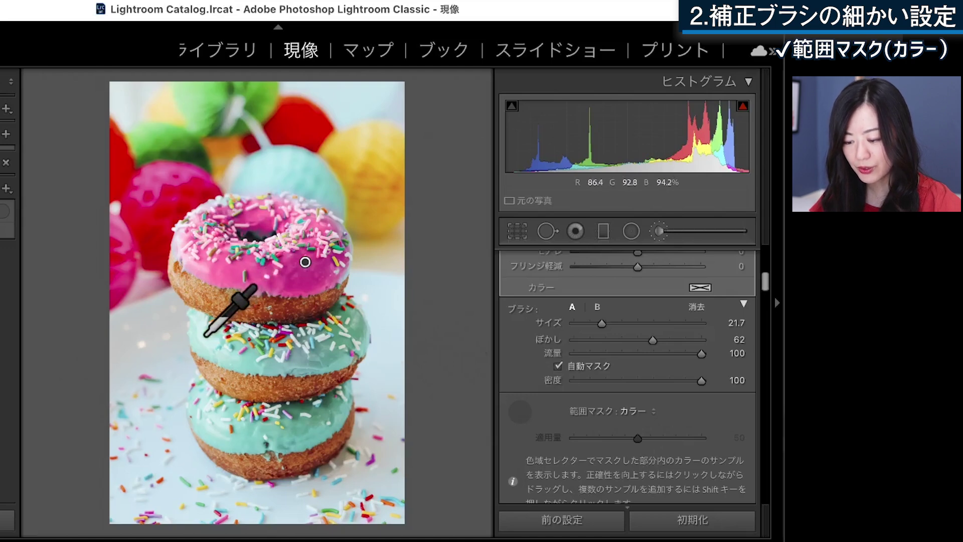
left_click(204, 335)
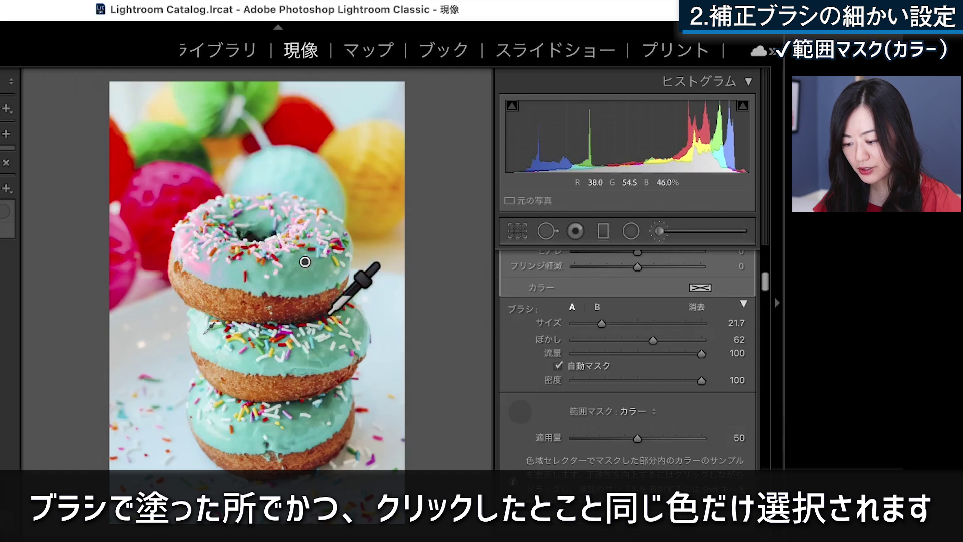
left_click(311, 273)
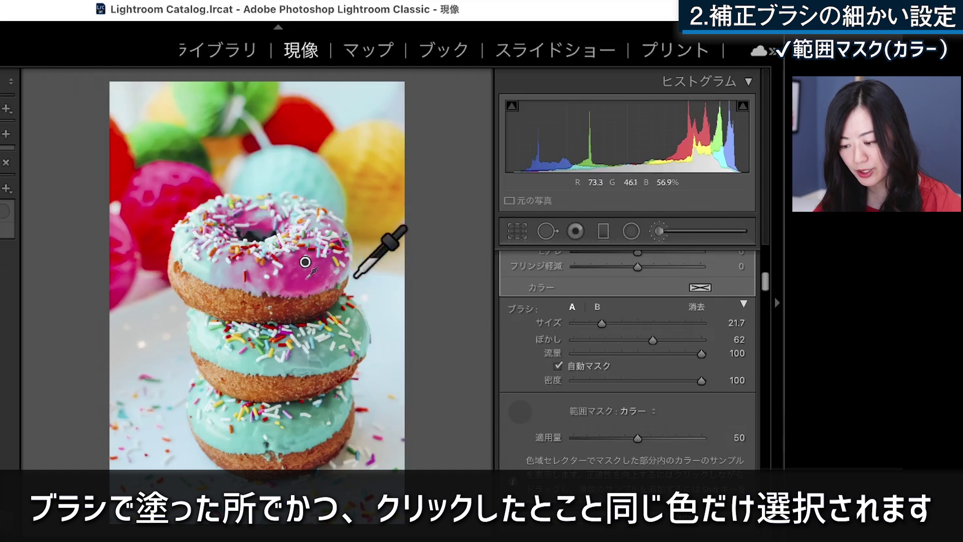
left_click(633, 414)
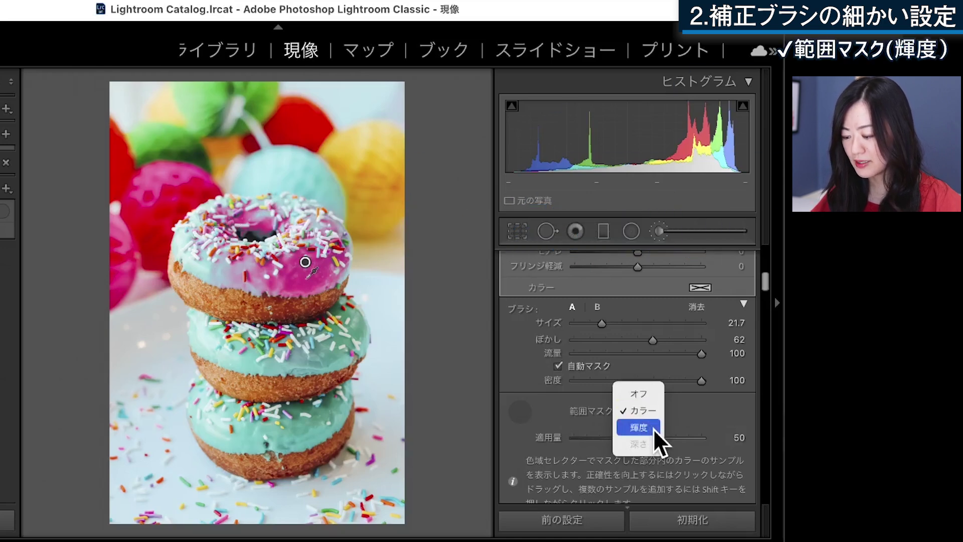
Switch the range mask to Luminance, sample the glaze, preview the mask, and reset range to 0/100.
left_click(639, 427)
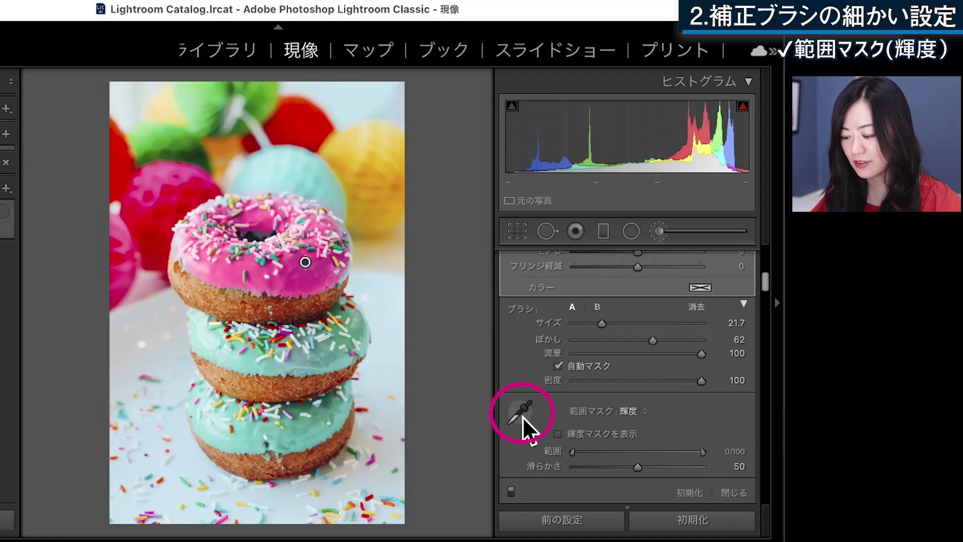
left_click(523, 418)
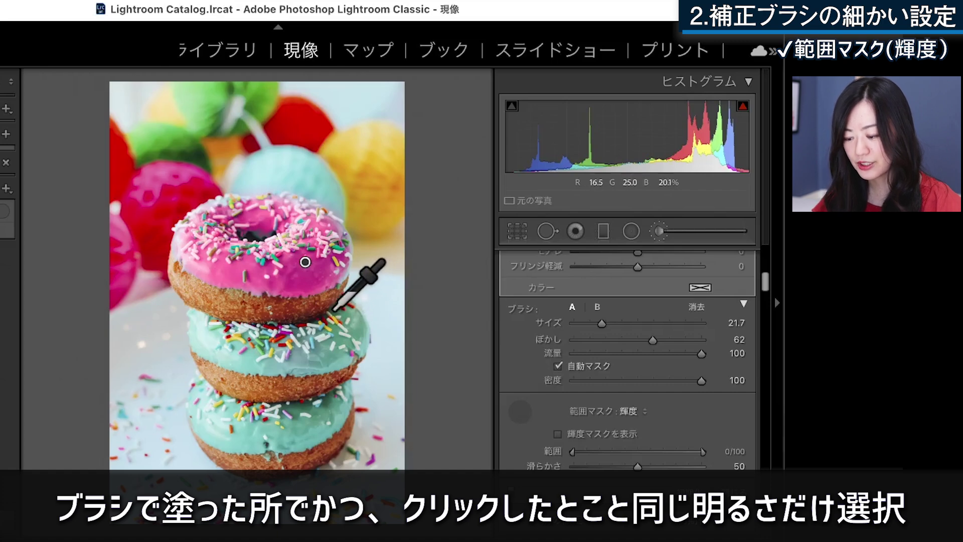
left_click(334, 309)
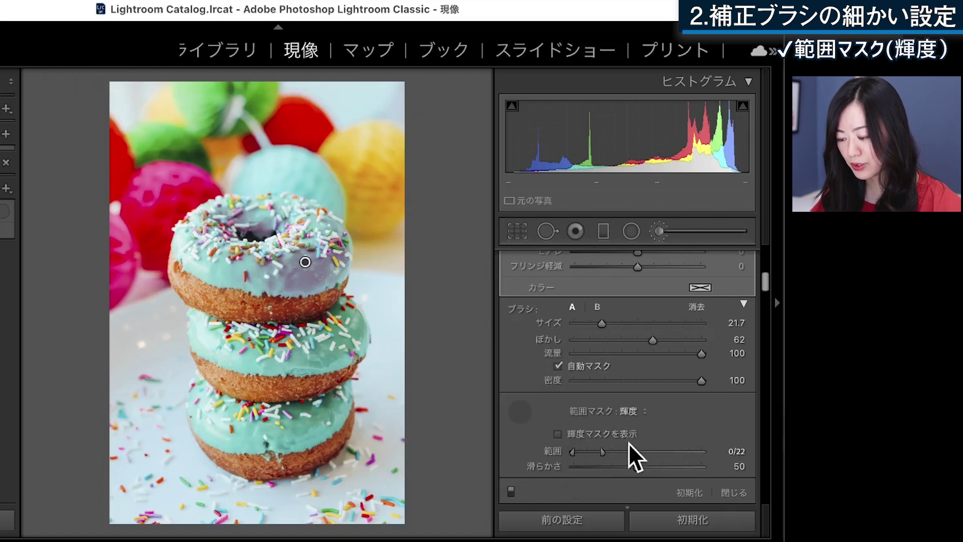
left_click(557, 434)
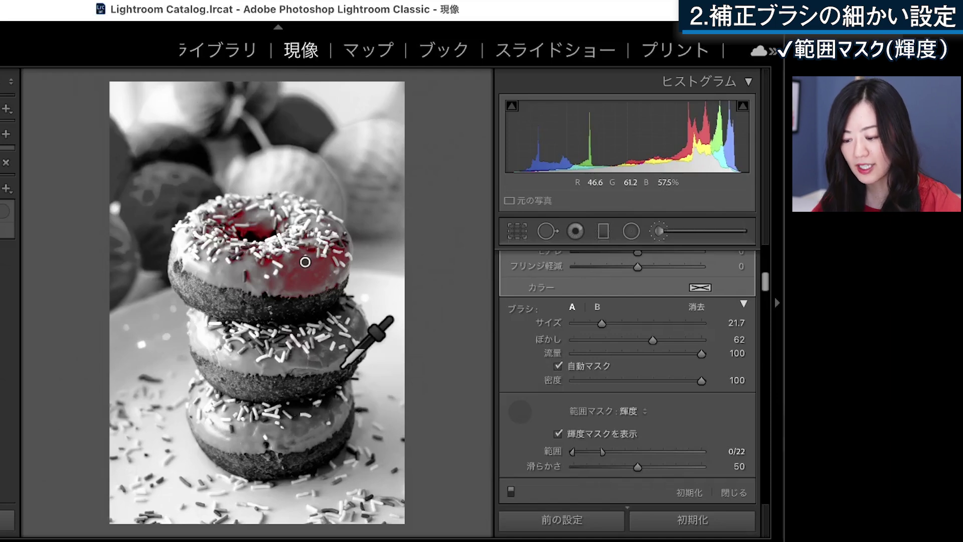
left_click(287, 315)
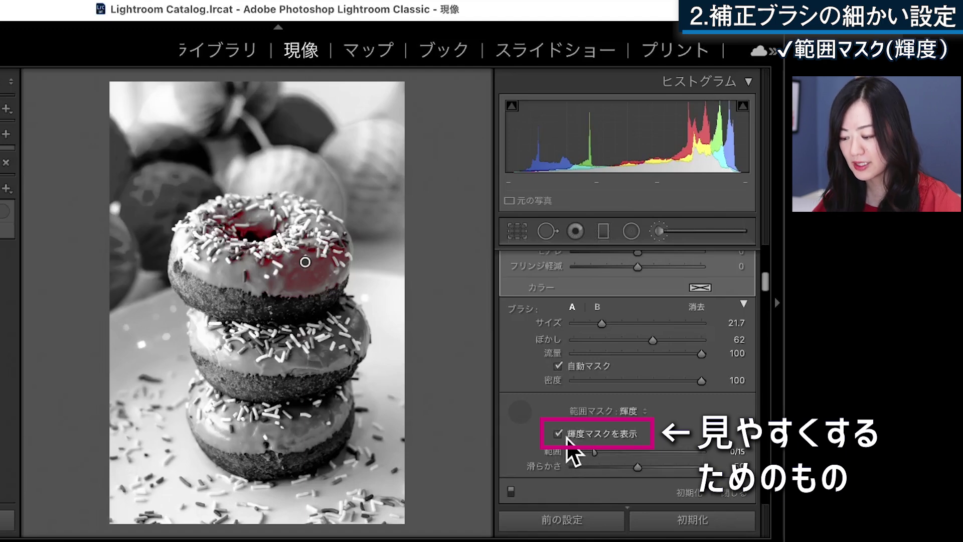
left_click(557, 433)
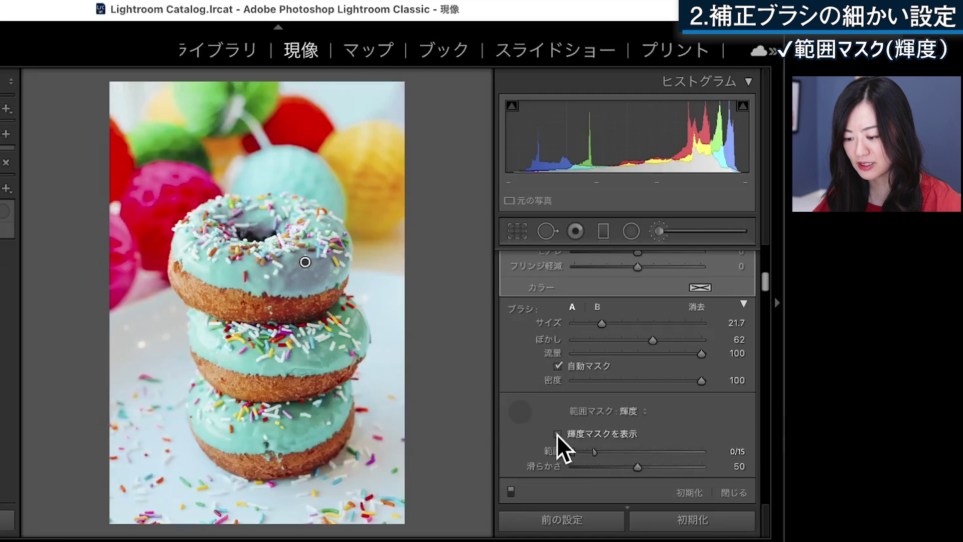
double_click(554, 451)
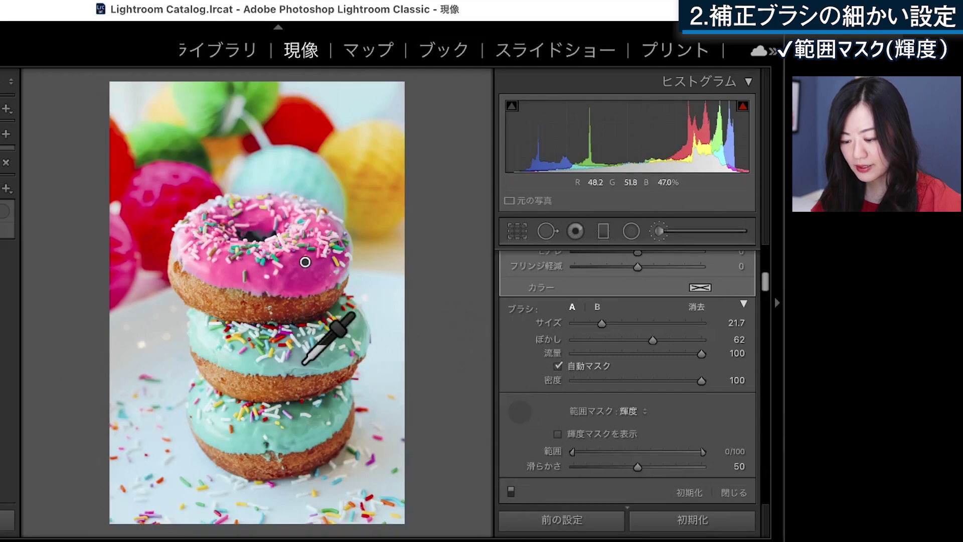
Test luminance range handle positions, ending at range 22/100 with smoothness 14.
left_click(199, 331)
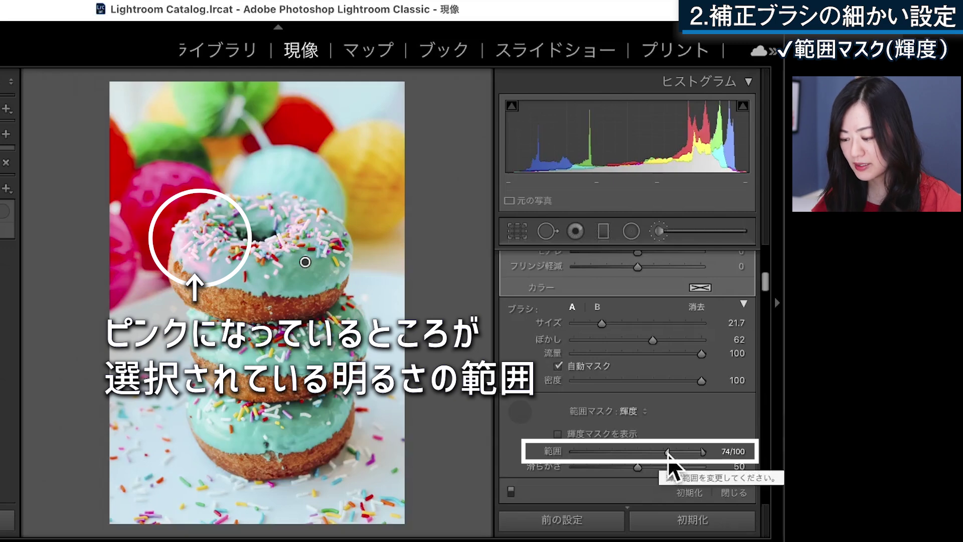
left_click_drag(668, 452, 651, 451)
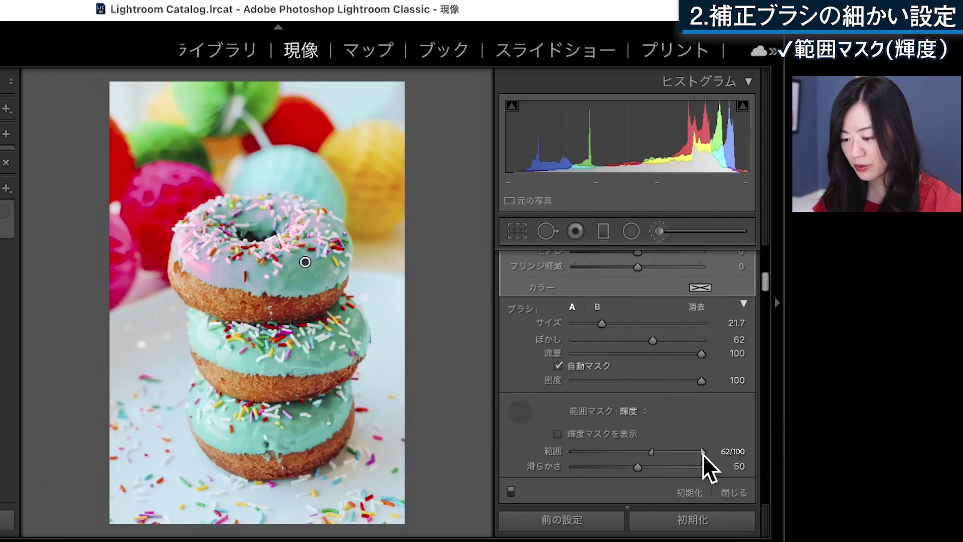
left_click_drag(702, 454, 676, 452)
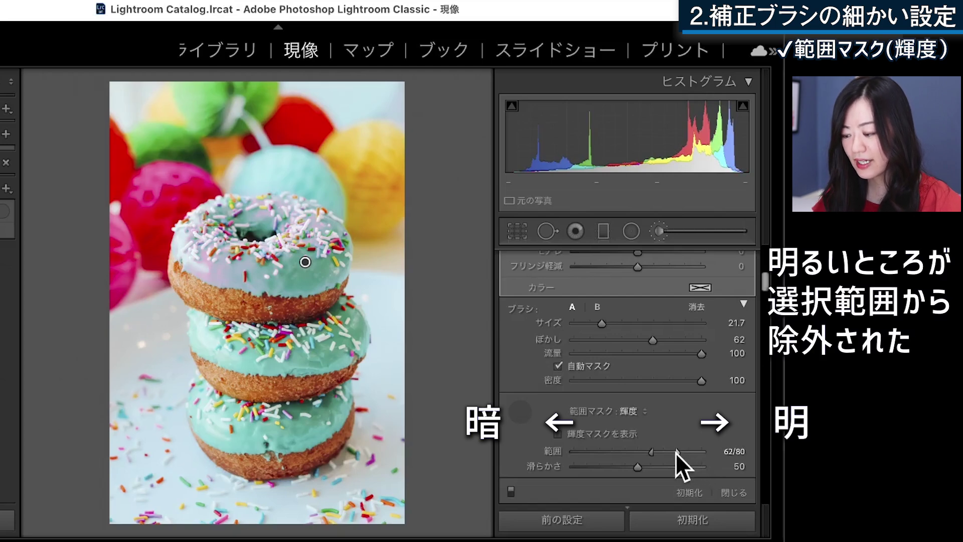
left_click_drag(675, 453, 704, 451)
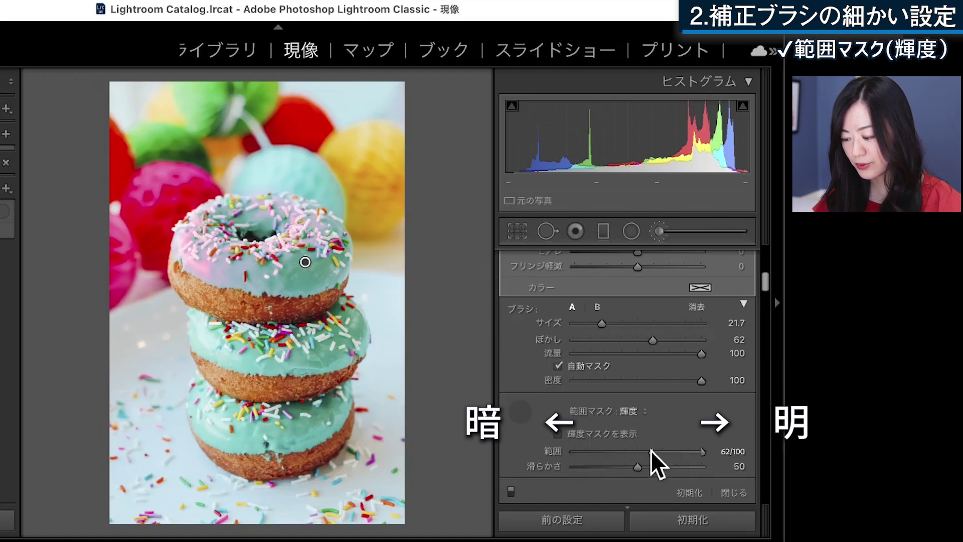
mouse_move(650, 450)
left_mouse_down()
mouse_move(677, 450)
mouse_move(547, 456)
left_mouse_up()
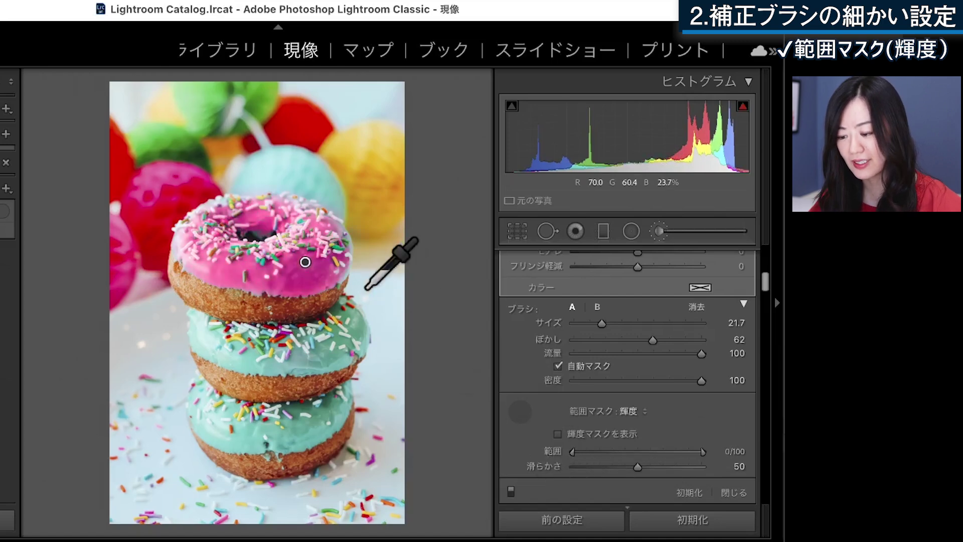
mouse_move(572, 452)
left_mouse_down()
mouse_move(595, 446)
mouse_move(597, 467)
mouse_move(636, 468)
mouse_move(595, 468)
left_mouse_up()
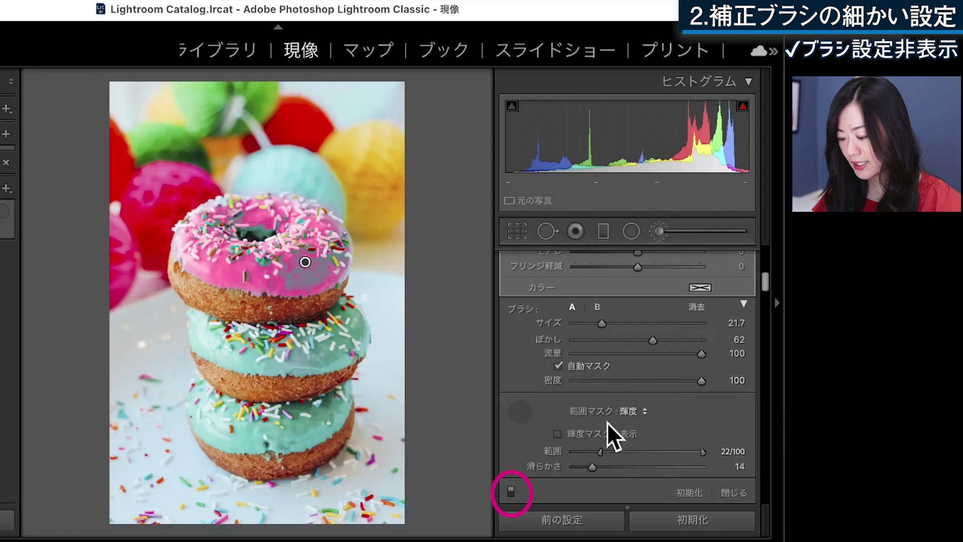
Toggle the brush adjustment off and back on to compare the pink glaze with the original teal.
left_click(511, 490)
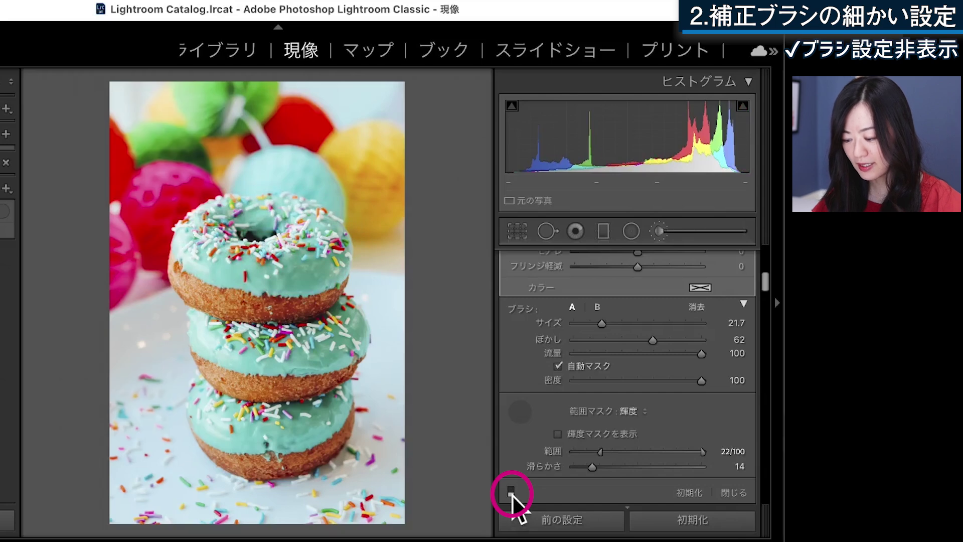
left_click(511, 491)
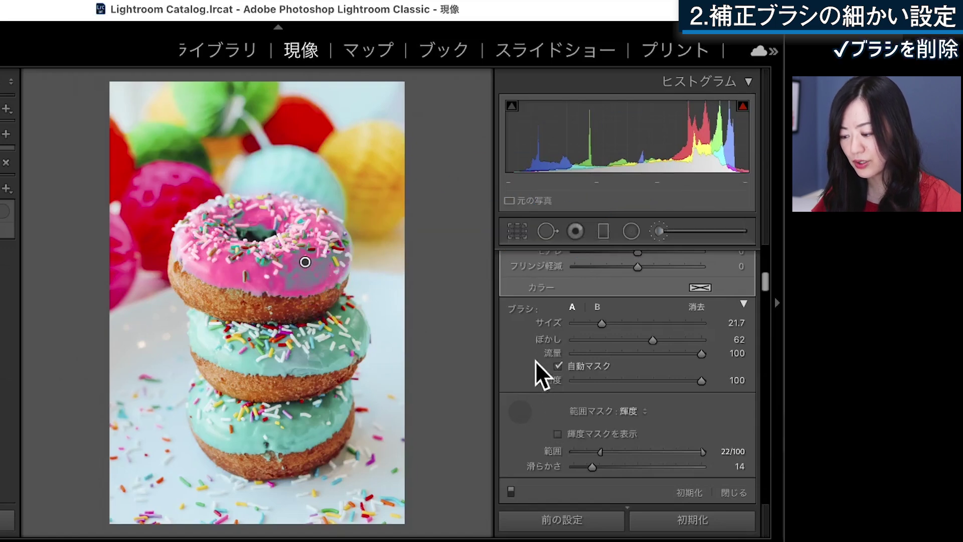
scroll(661, 261, "up", 5)
Delete the top donut's brush adjustment using the pin's 削除 command.
key("o")
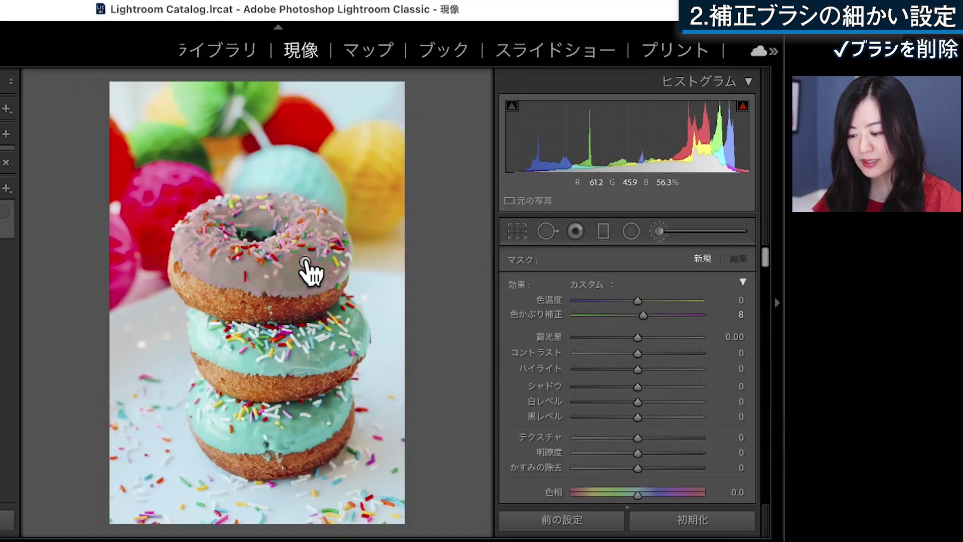
left_click(305, 263)
right_click(306, 261)
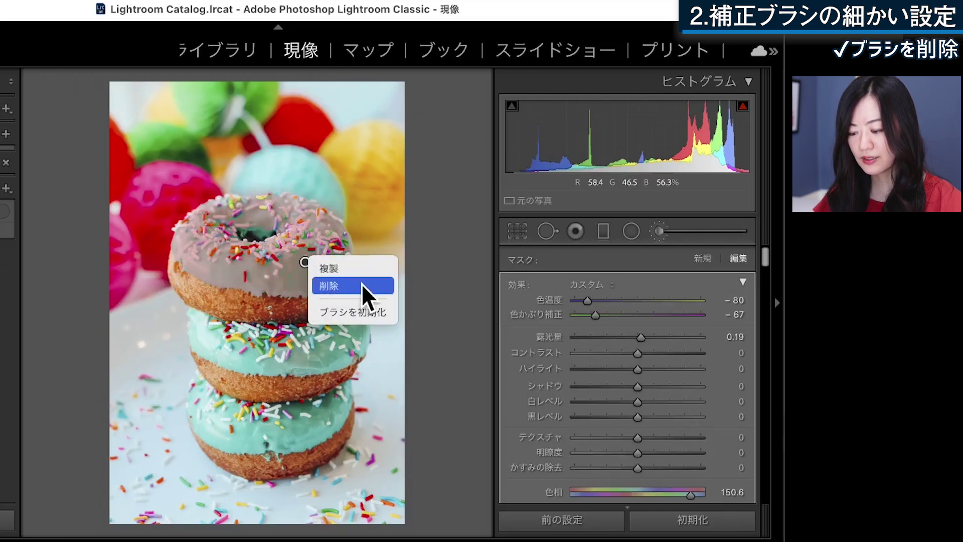
left_click(369, 296)
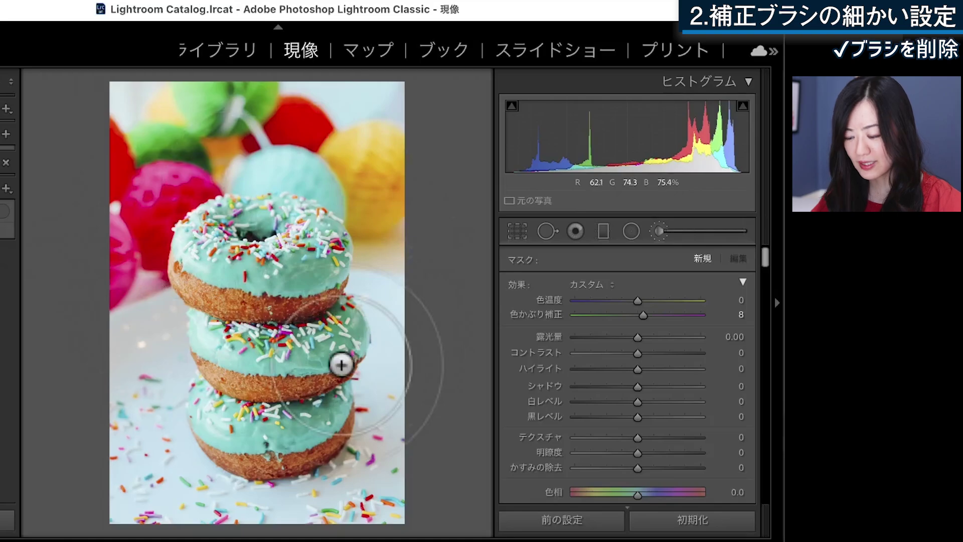